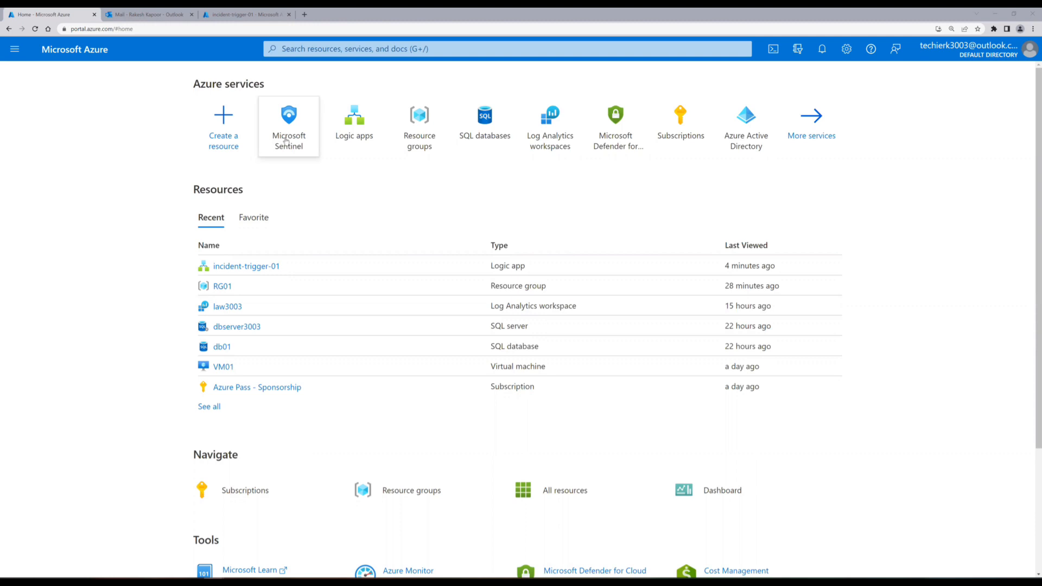
Go to Automation in the law3003 Sentinel workspace and expand the Create menu.
left_click(286, 141)
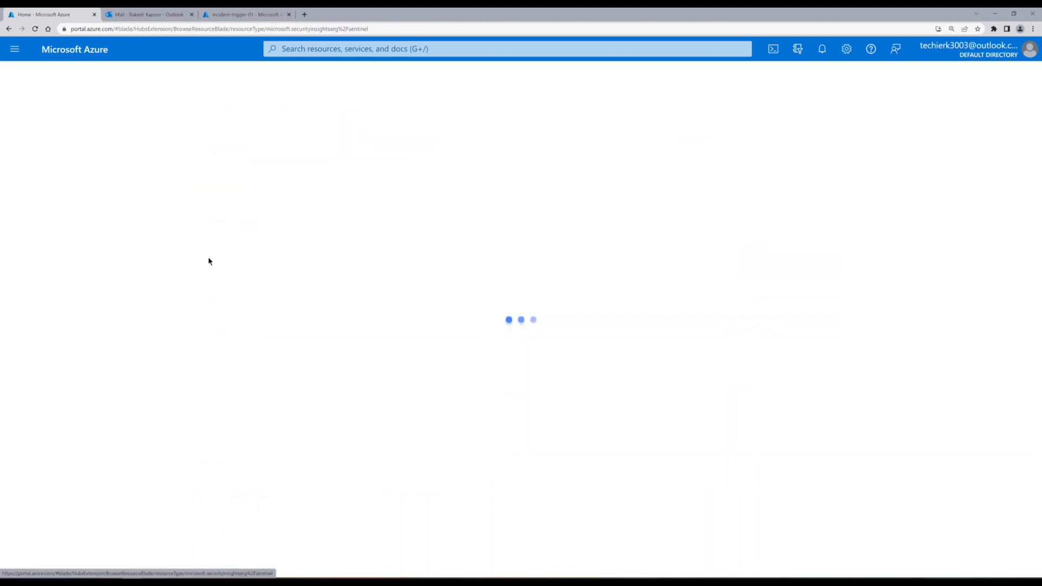
key("ctrl+plus")
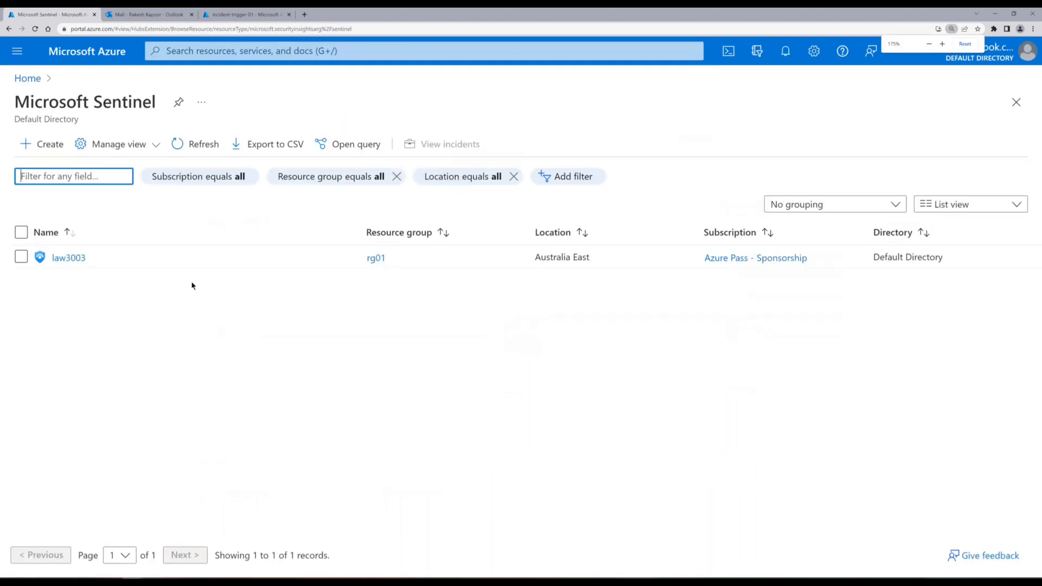
left_click(81, 266)
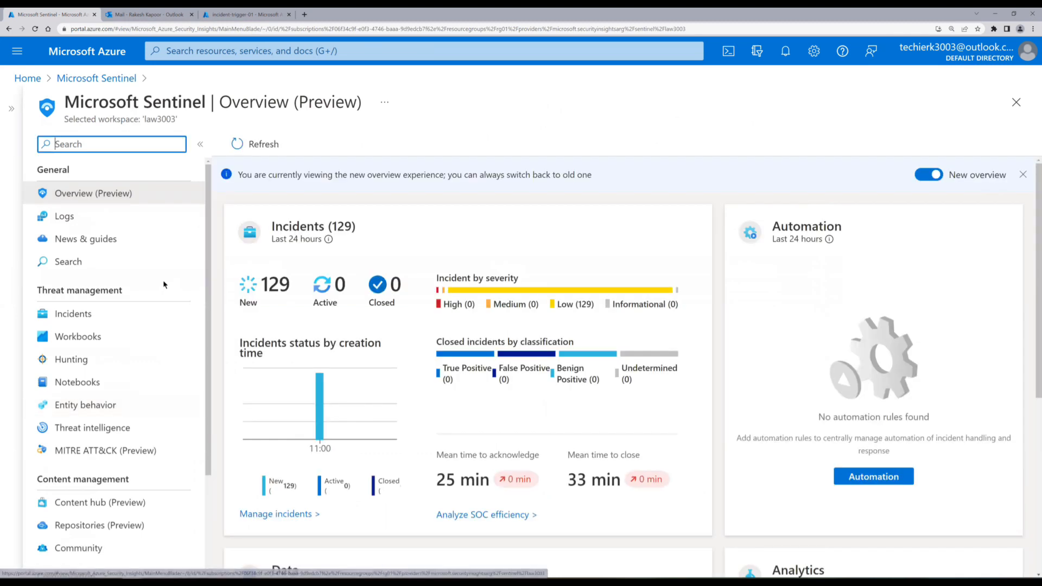
scroll(164, 284, "down", 3)
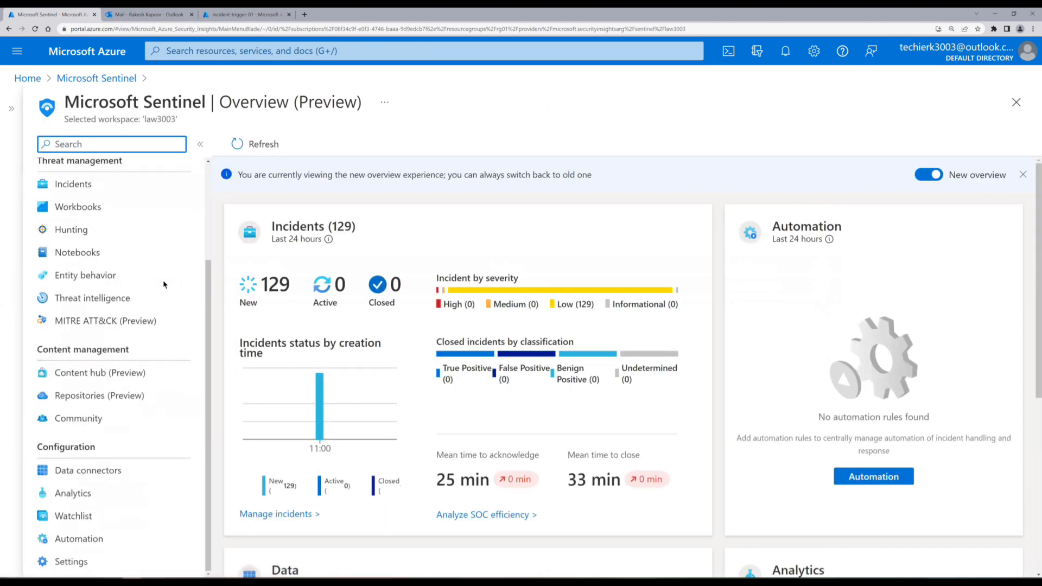
left_click(105, 541)
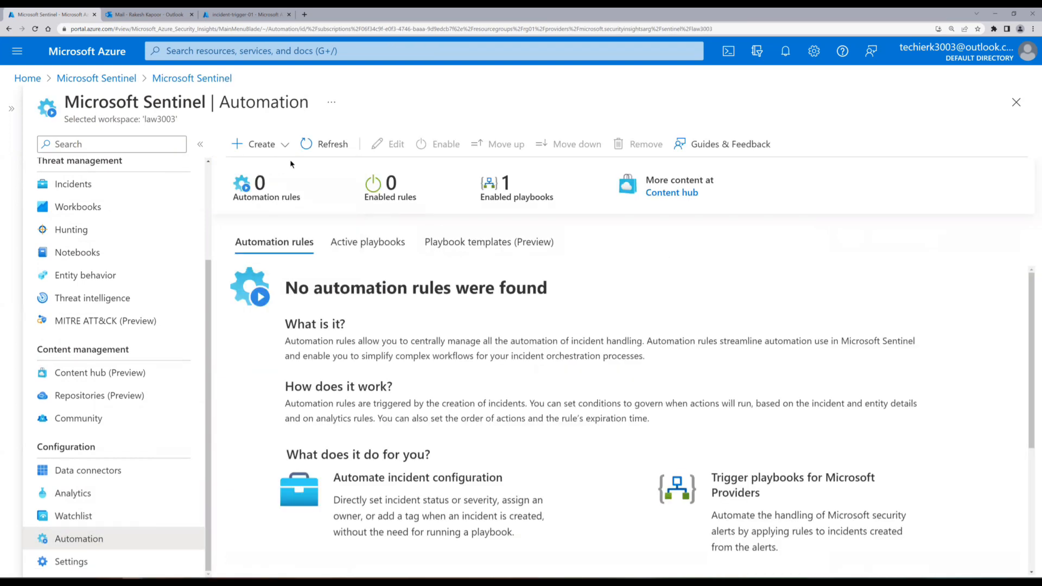
left_click(265, 145)
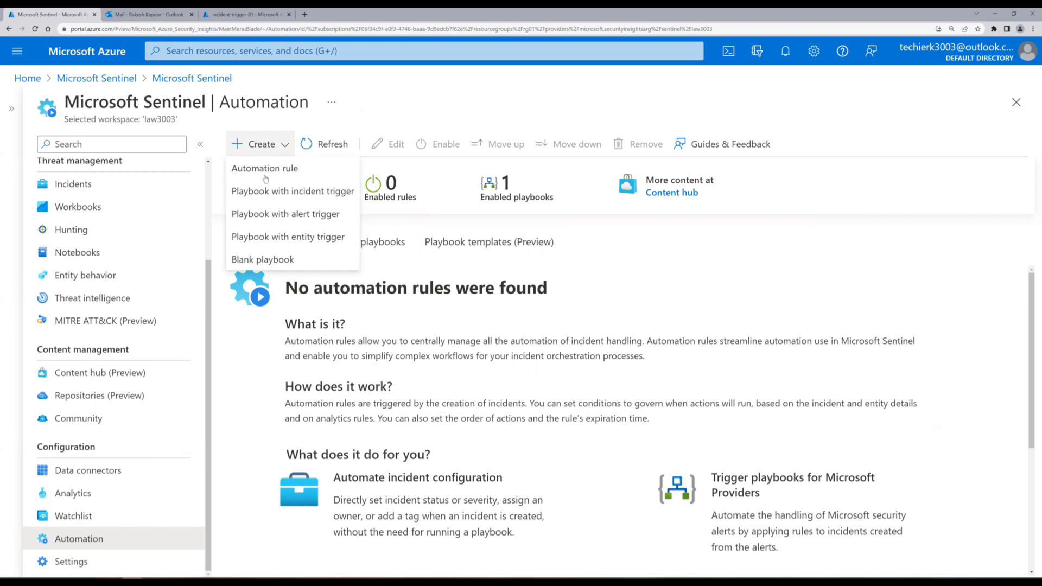
Start an incident-trigger playbook named incident-trigger-02 with diagnostics logging off, then go to Connections.
left_click(266, 192)
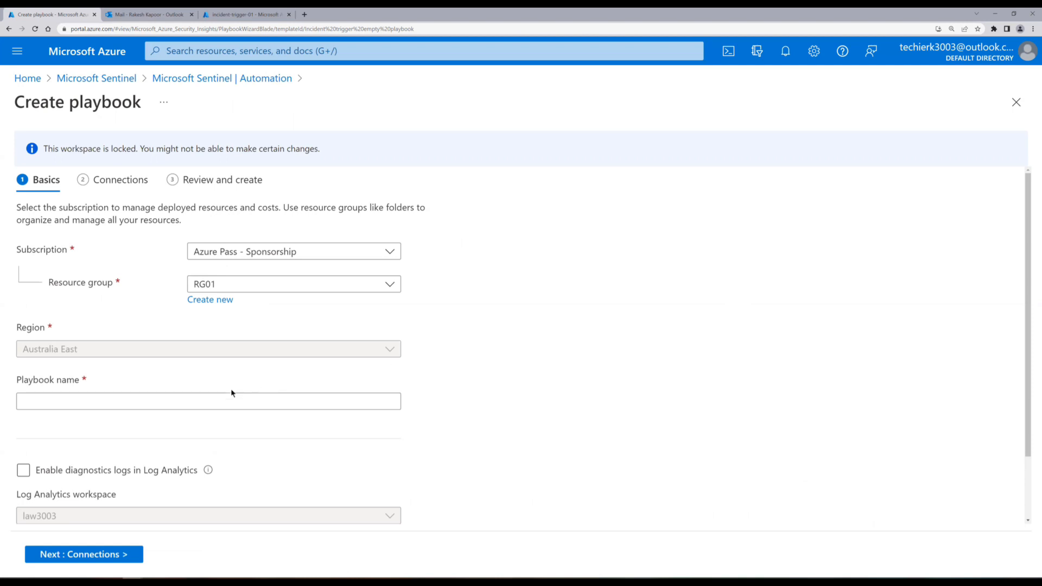
left_click(196, 401)
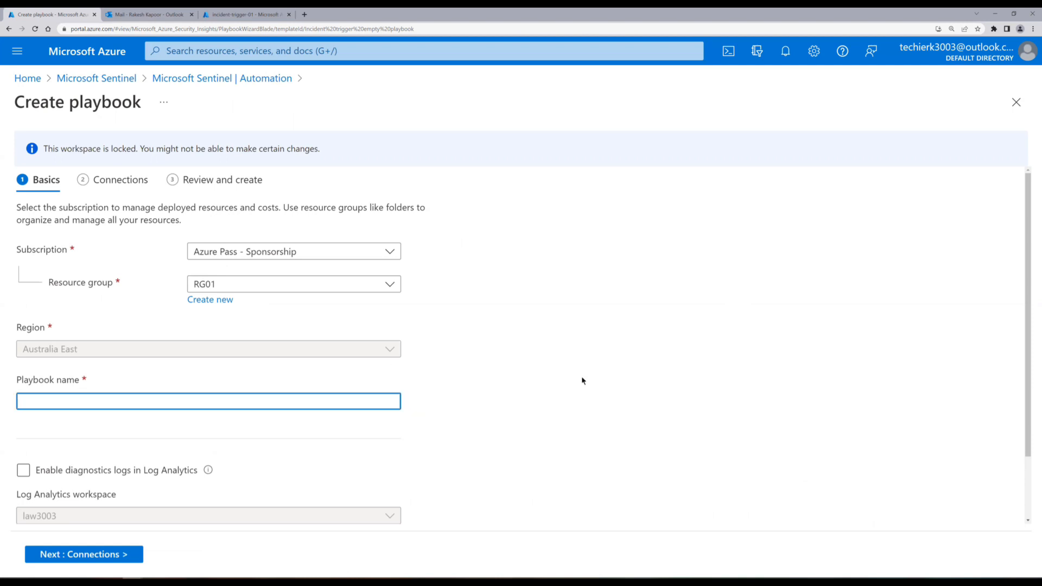
type("incident-trigger-02")
scroll(663, 391, "down", 2)
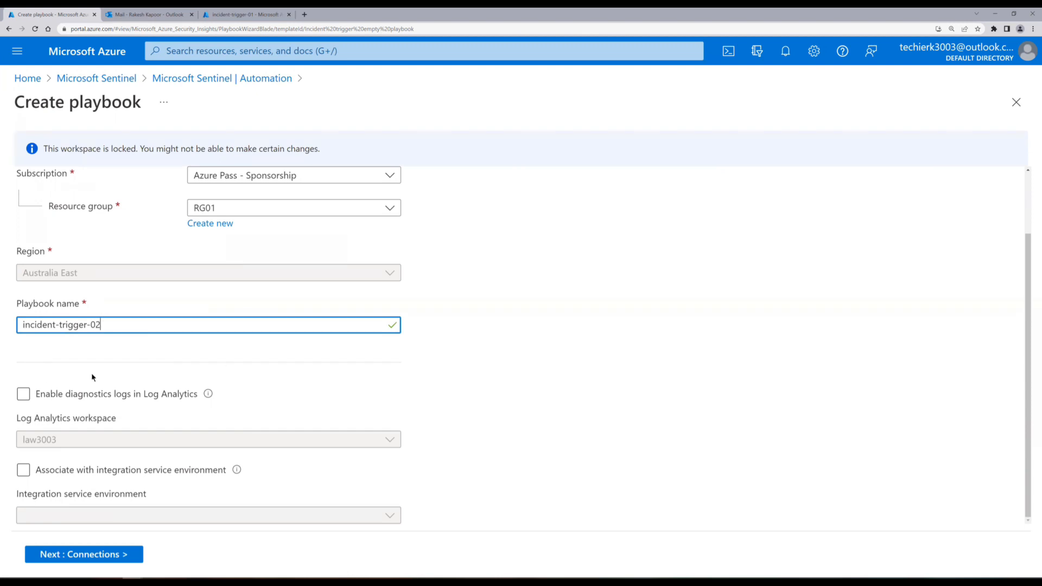
left_click(23, 394)
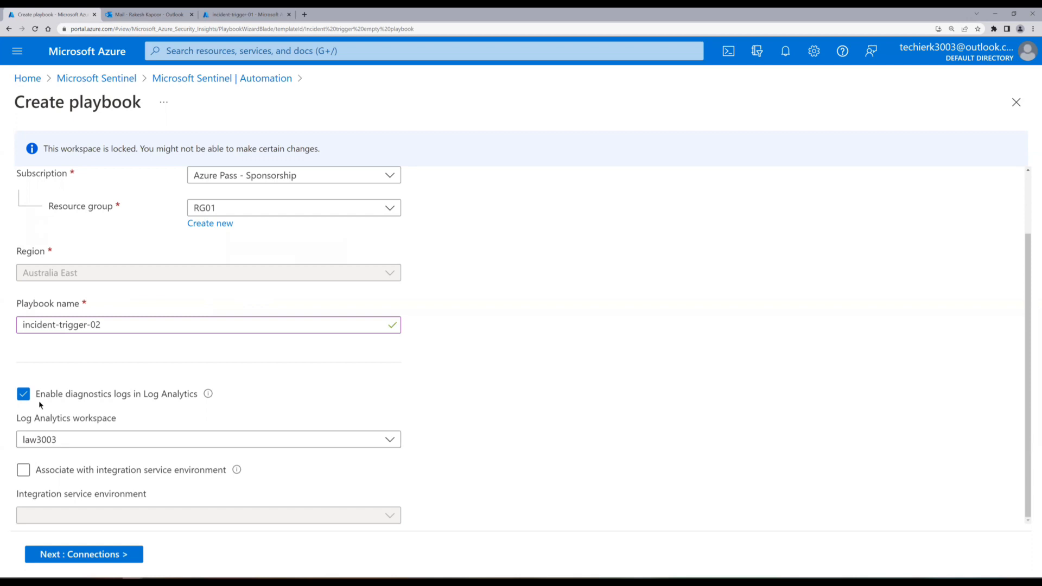
left_click(24, 395)
left_click(104, 556)
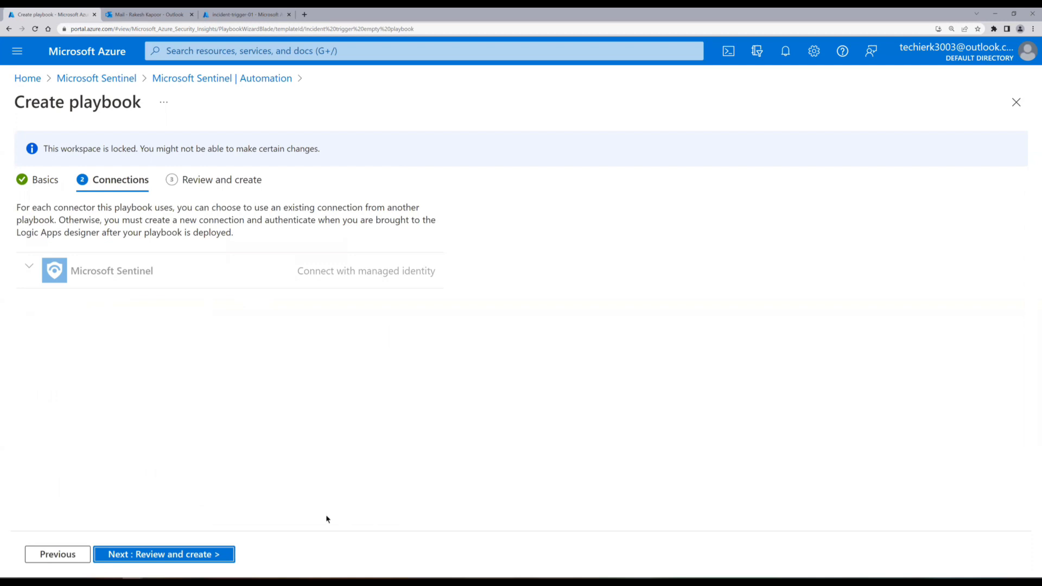
Review and create the incident-trigger-02 playbook, continuing into the Logic app designer.
left_click(224, 553)
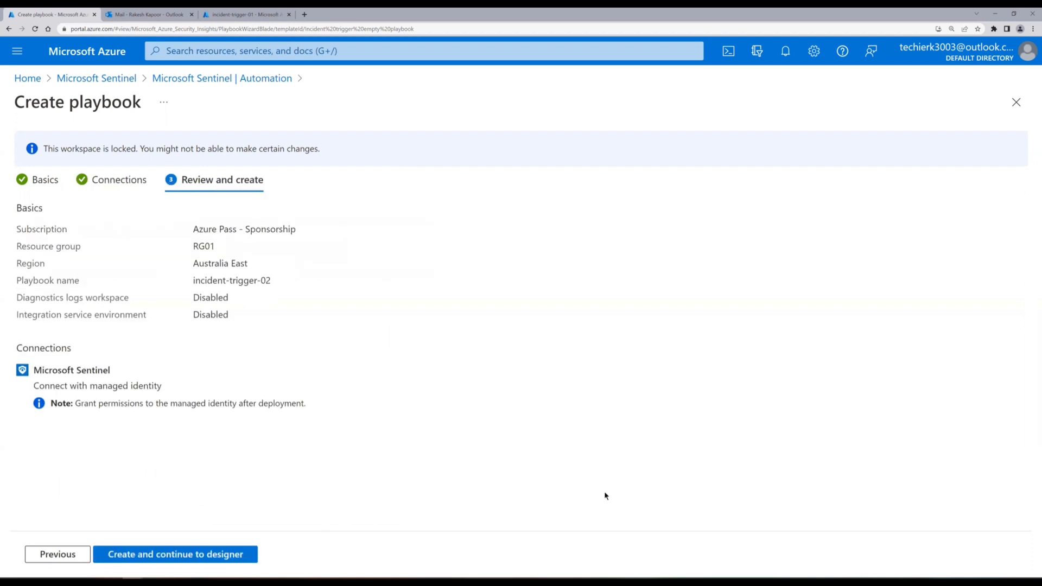
left_click(241, 556)
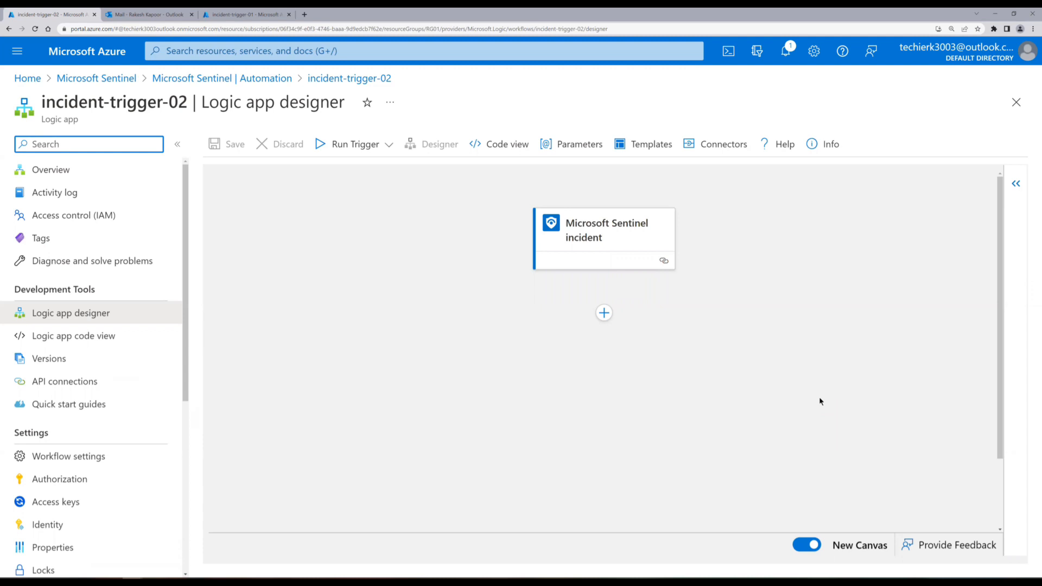
Search 'send an email' and add the Outlook.com Send an email (V2) action after the incident trigger.
left_click(604, 313)
left_click(608, 335)
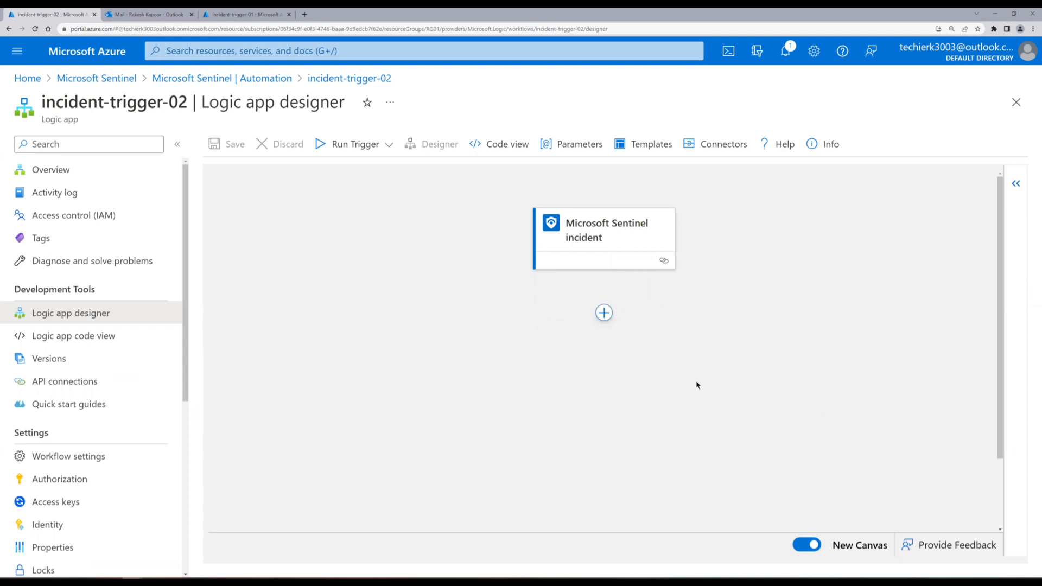
left_click(628, 263)
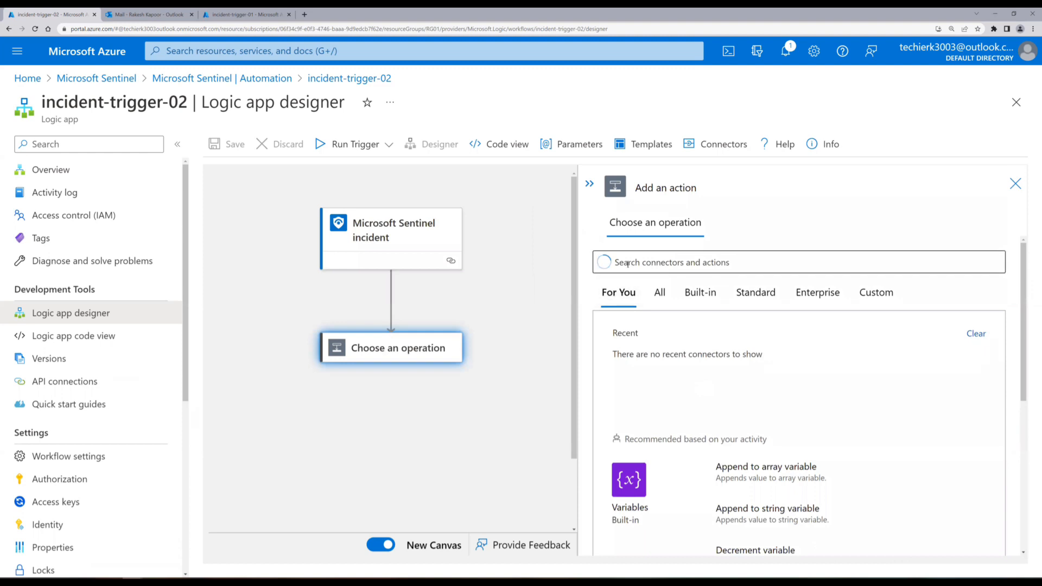
type("send")
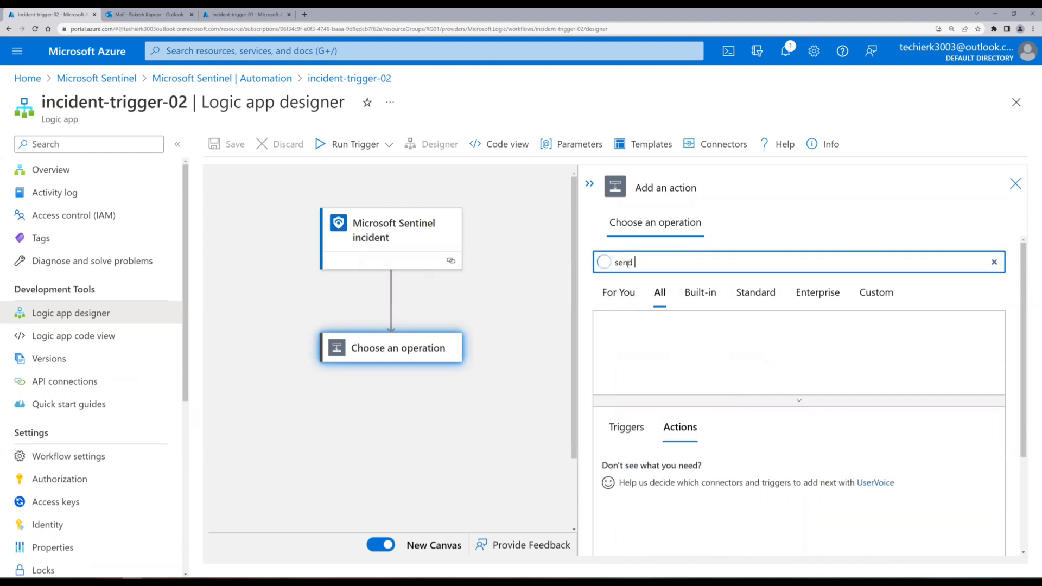
type(" an email")
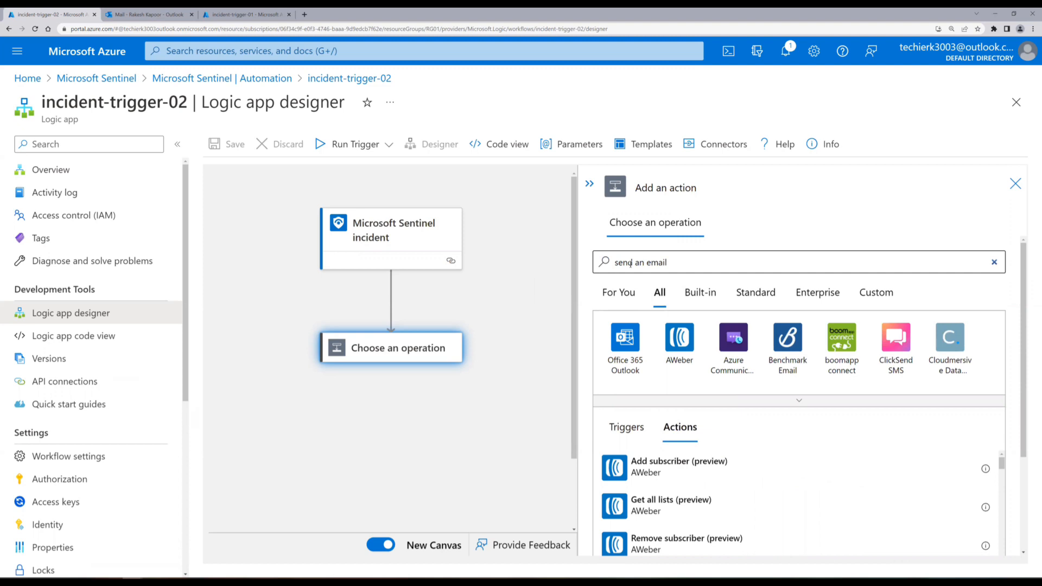
left_click(808, 400)
scroll(828, 416, "down", 1)
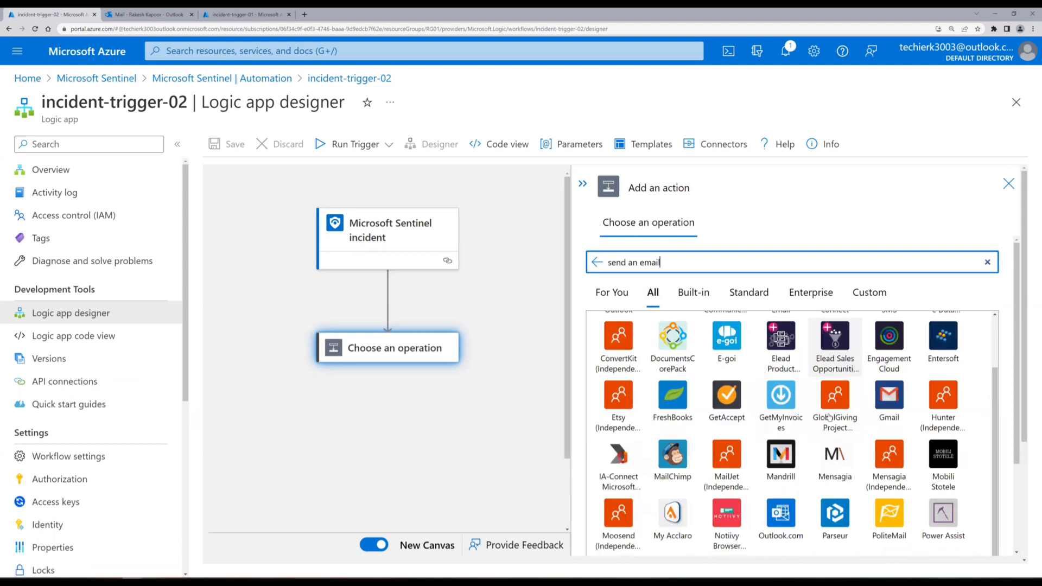
scroll(829, 417, "down", 1)
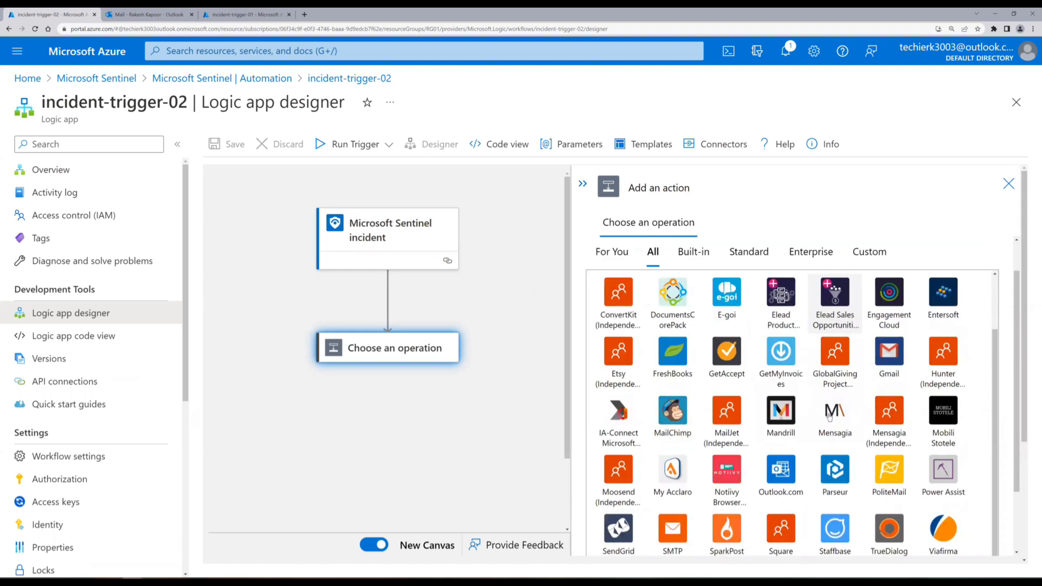
left_click(785, 478)
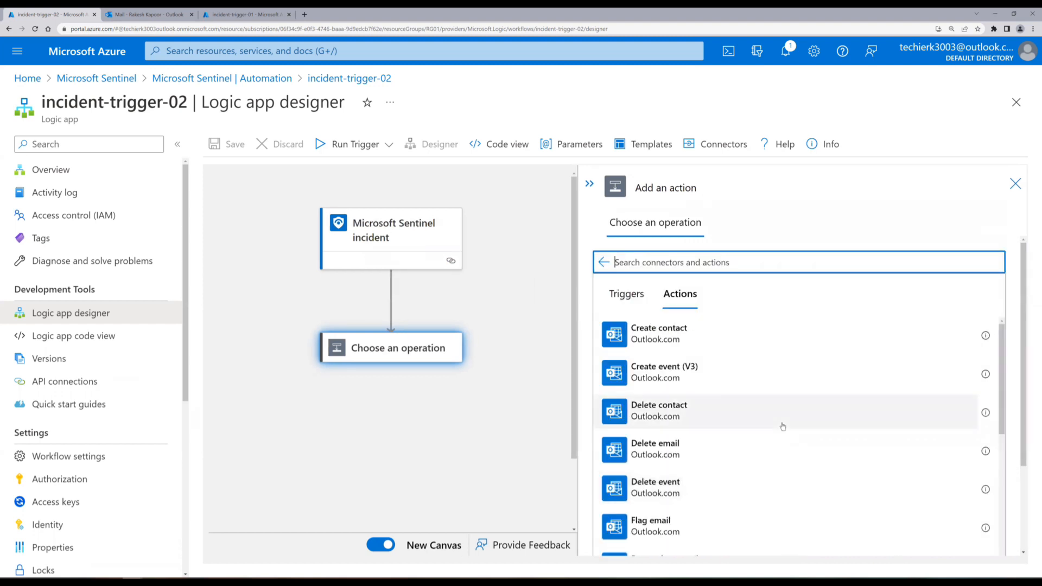
scroll(782, 427, "down", 8)
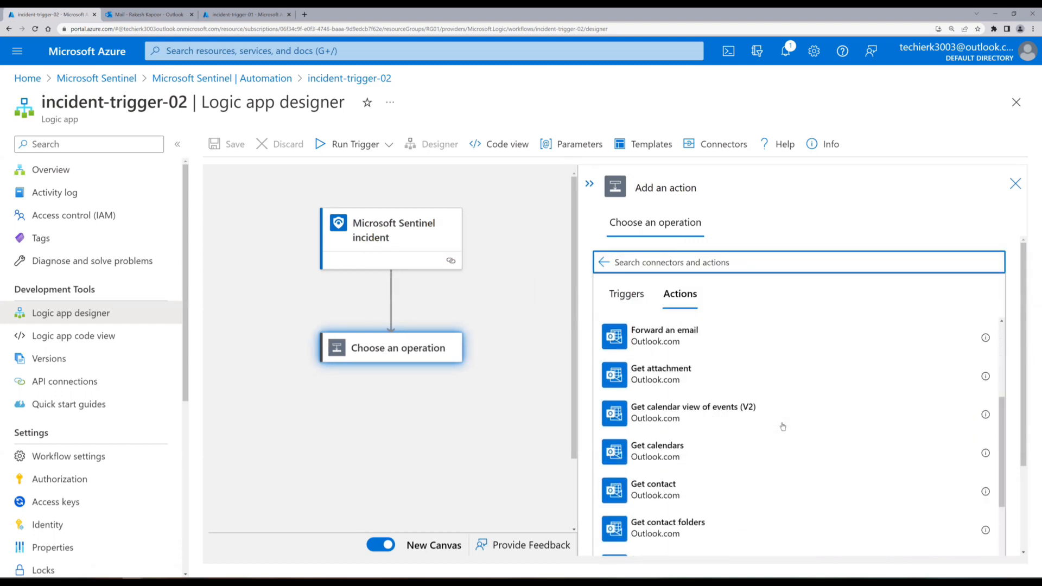
scroll(783, 426, "down", 5)
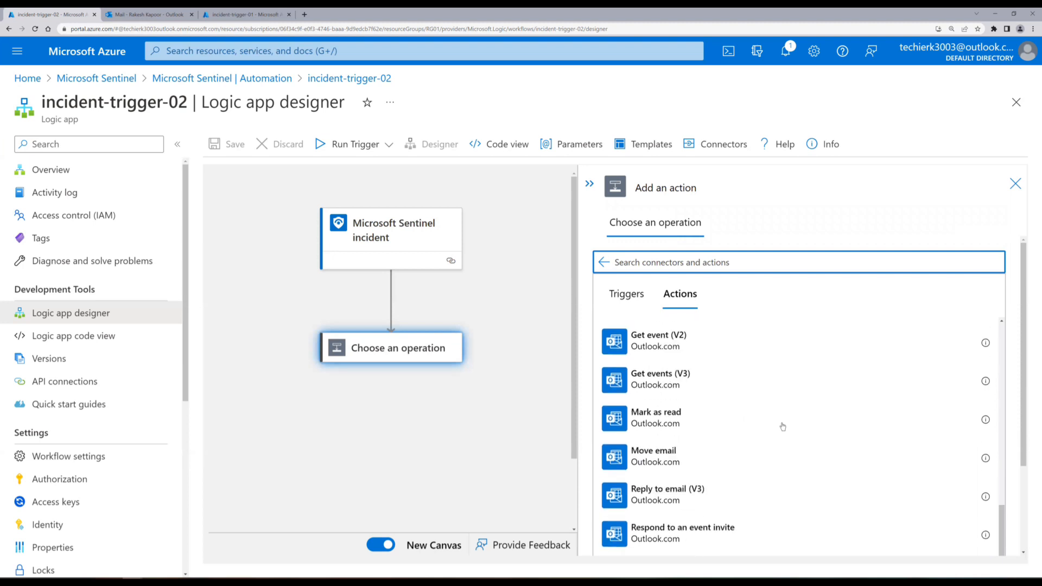
scroll(698, 443, "down", 1)
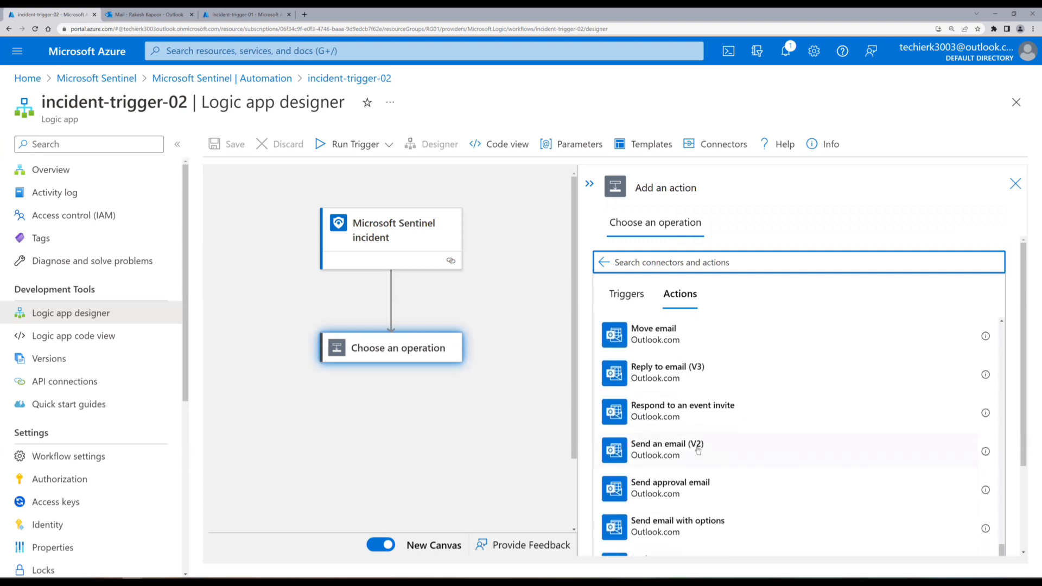
left_click(698, 448)
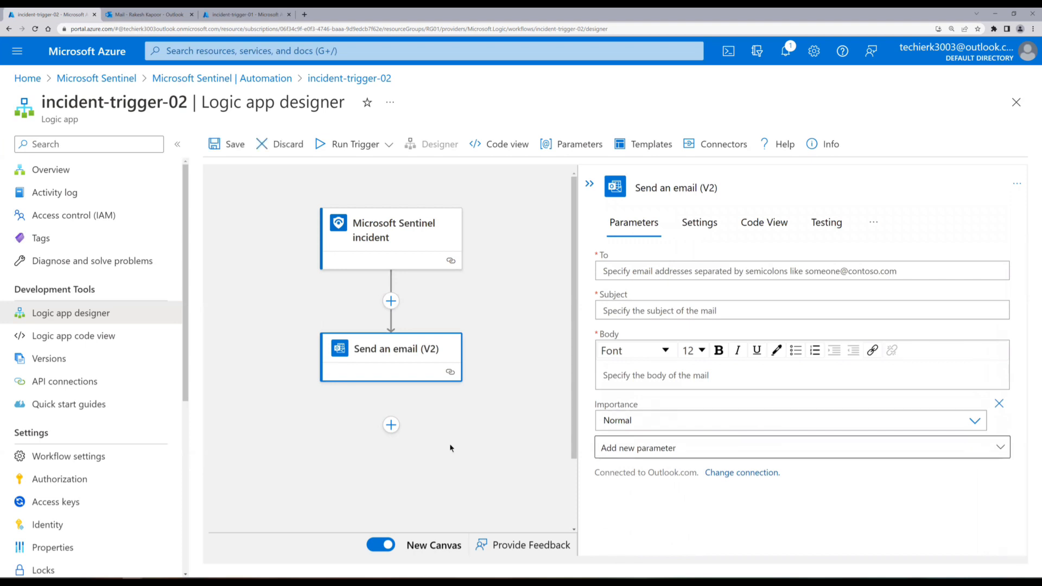
Enter the recipient e-mail address and set the subject to 'Incident Created' plus the Incident Title token.
left_click(623, 271)
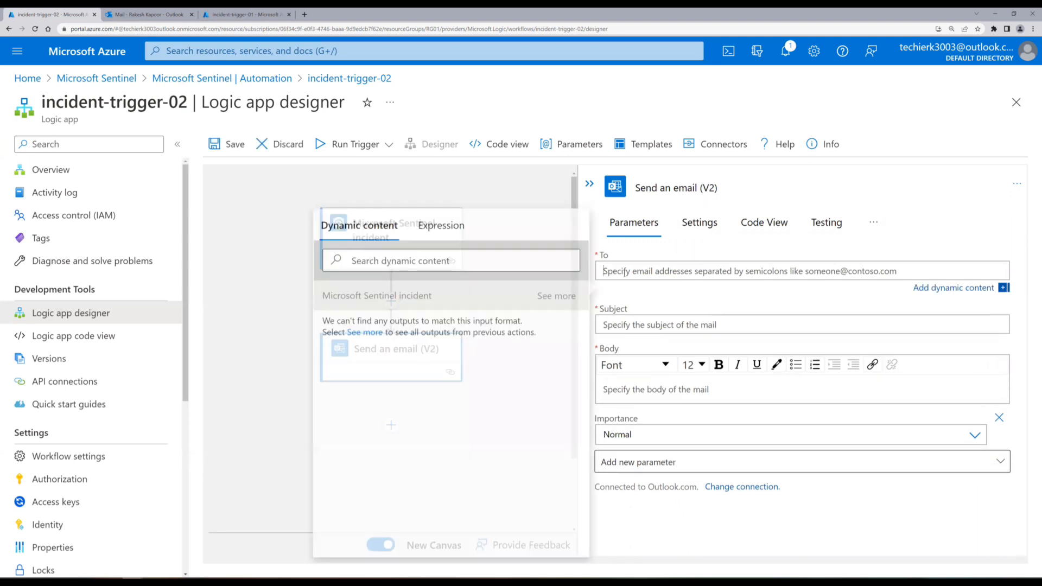
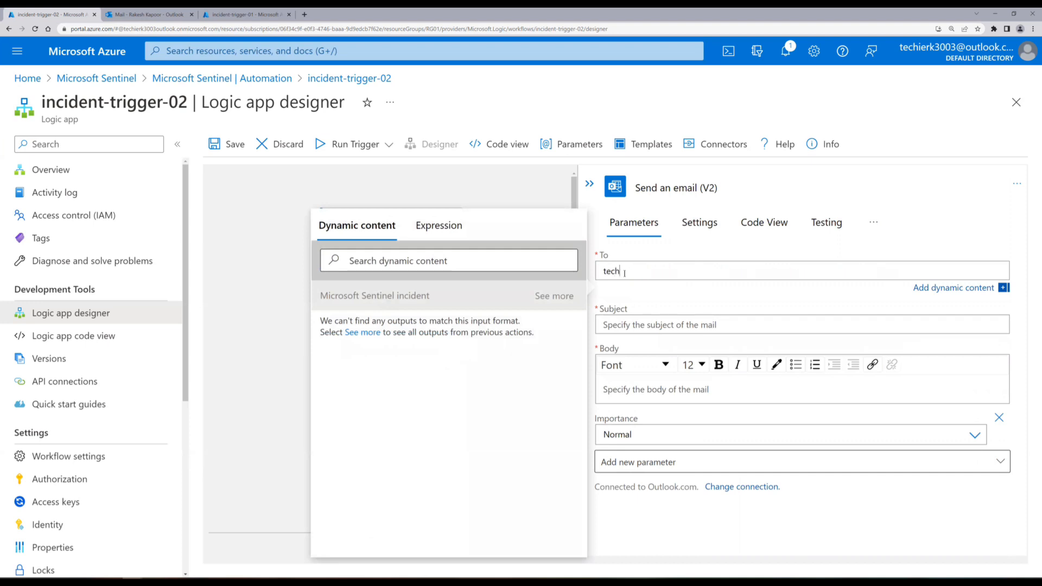
left_click(668, 326)
type("Incident Created -")
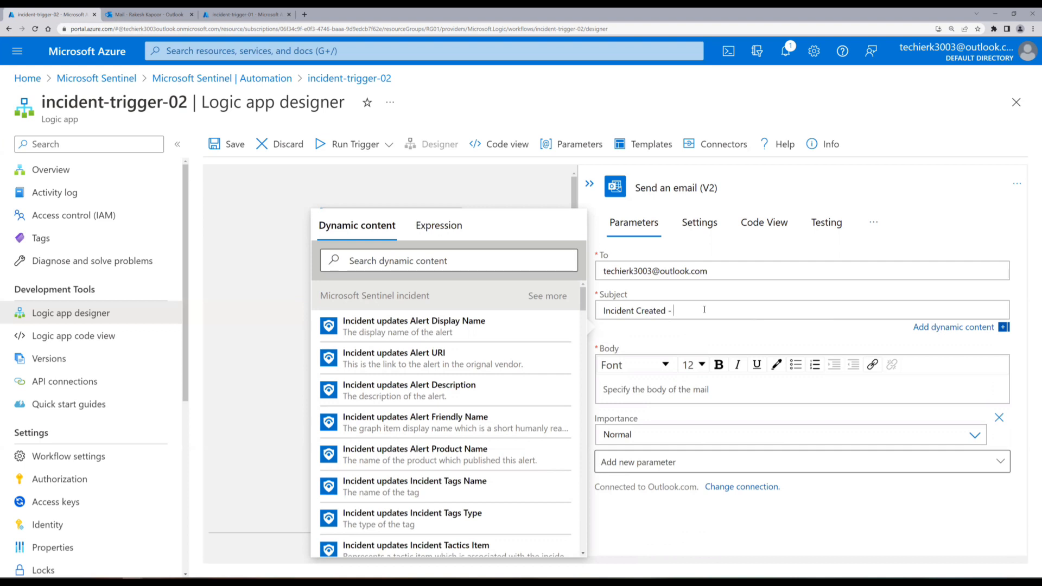
left_click(413, 261)
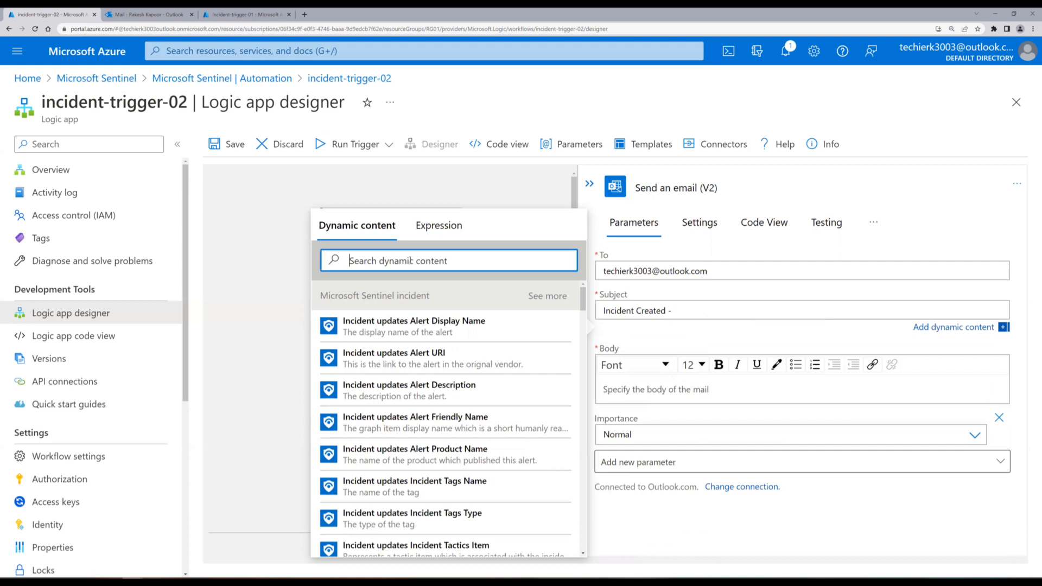
type("incident Ti")
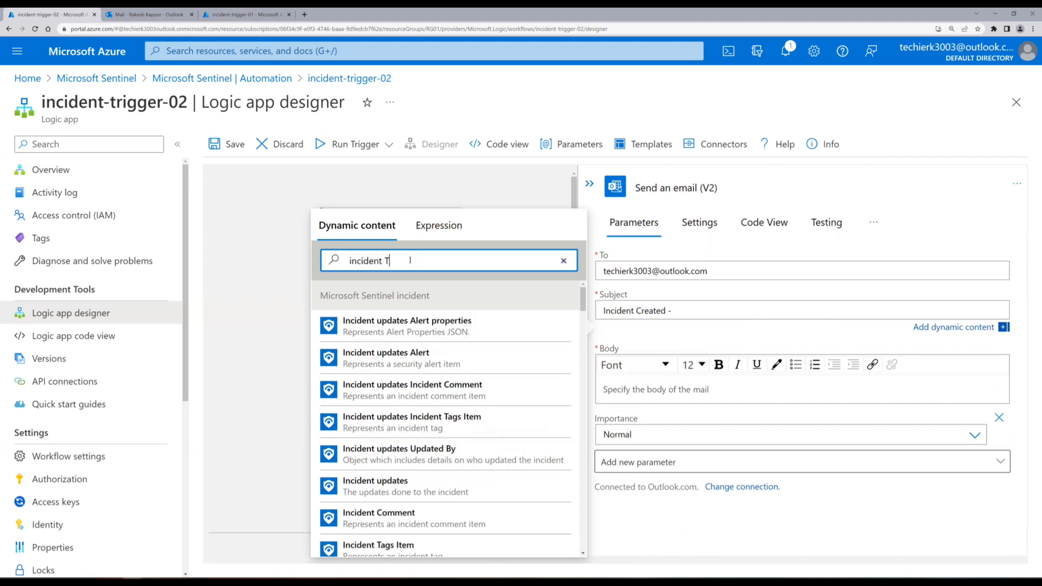
type("t")
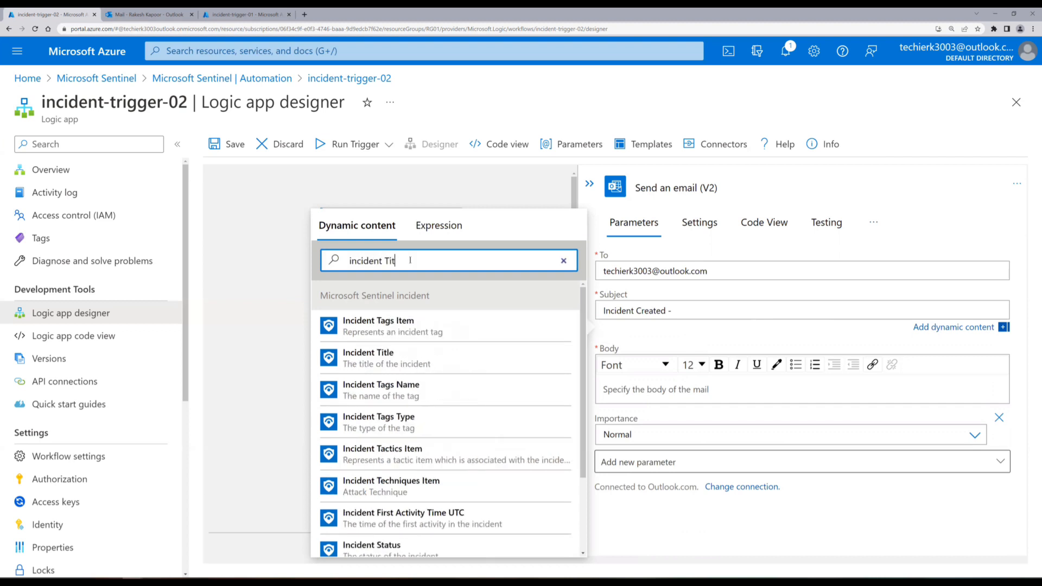
left_click(406, 360)
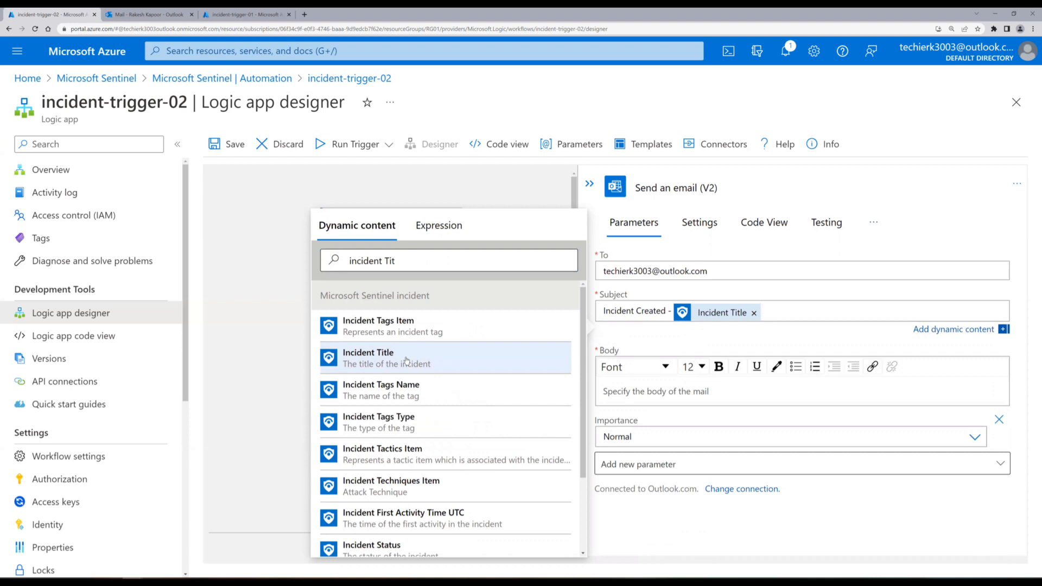
left_click(649, 401)
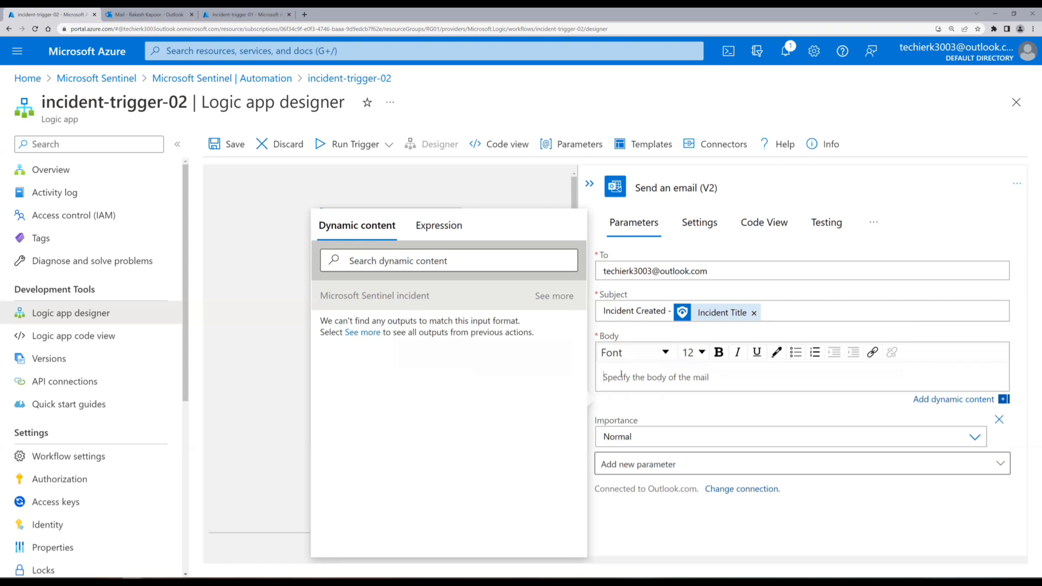
Insert the Incident Title and Incident URL dynamic content into the email body.
left_click(441, 263)
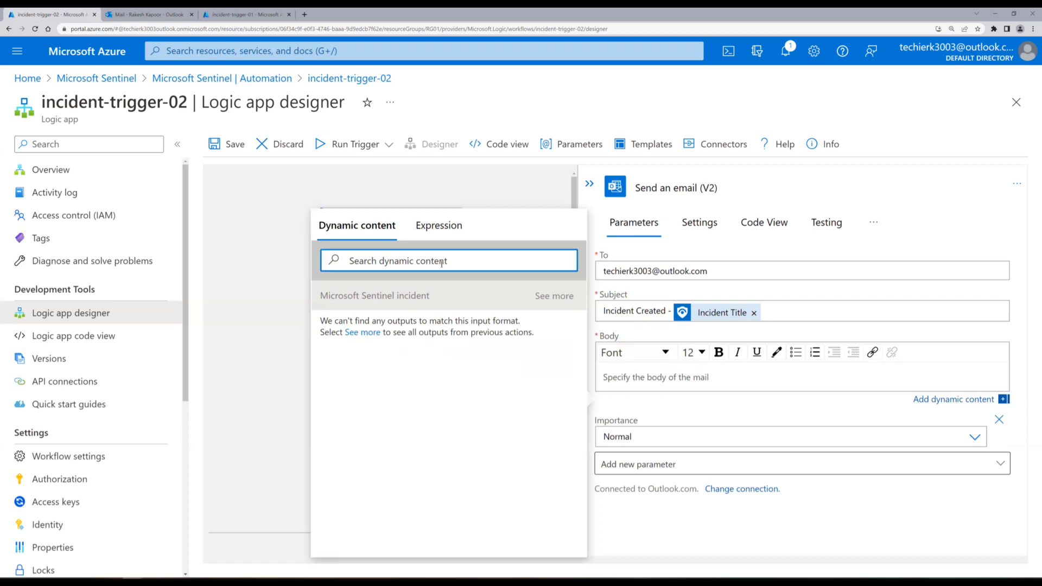
type("Incident")
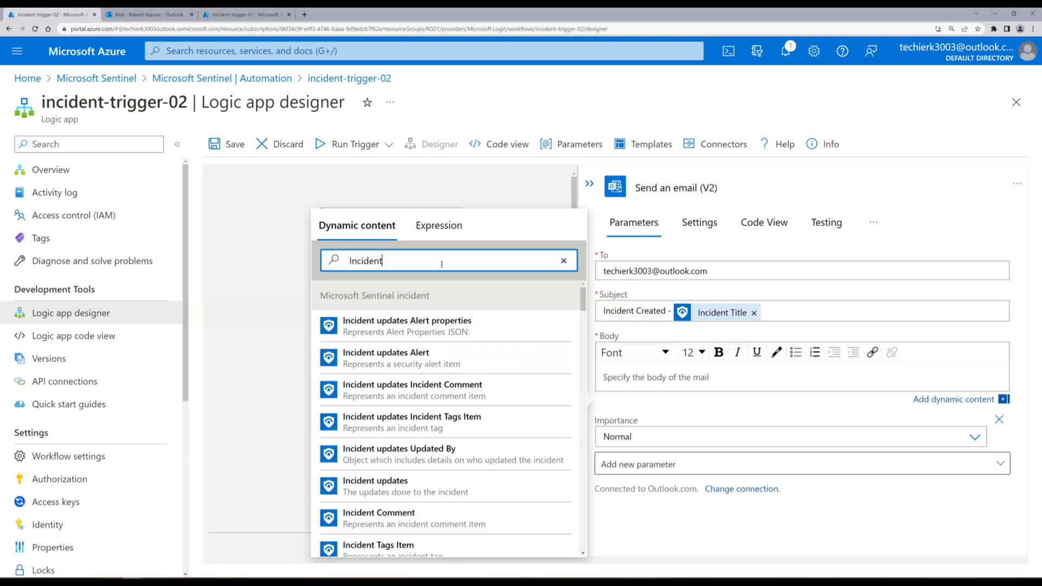
type(" Titl")
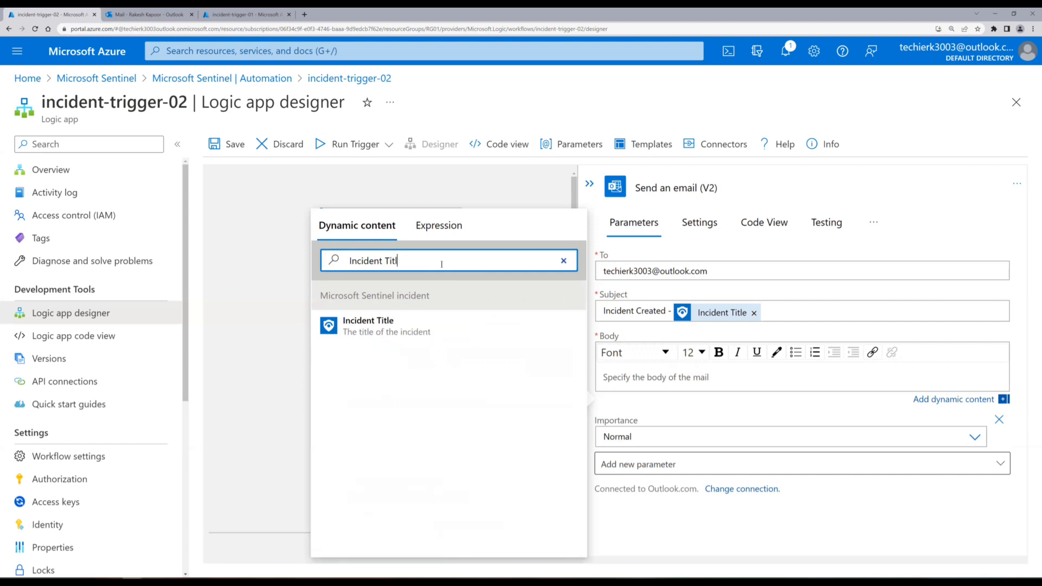
type("e")
left_click(398, 325)
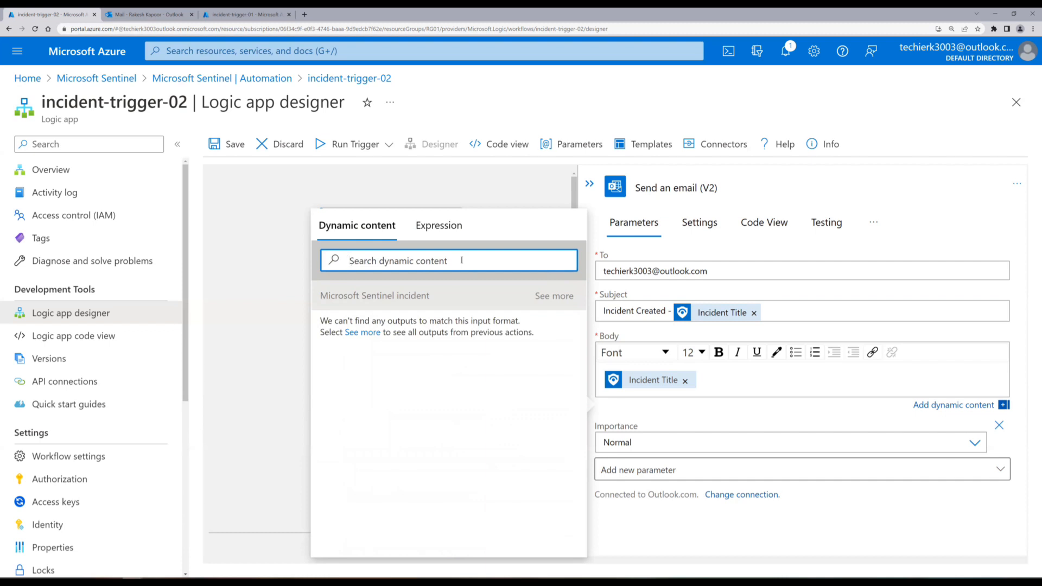
type("incident ")
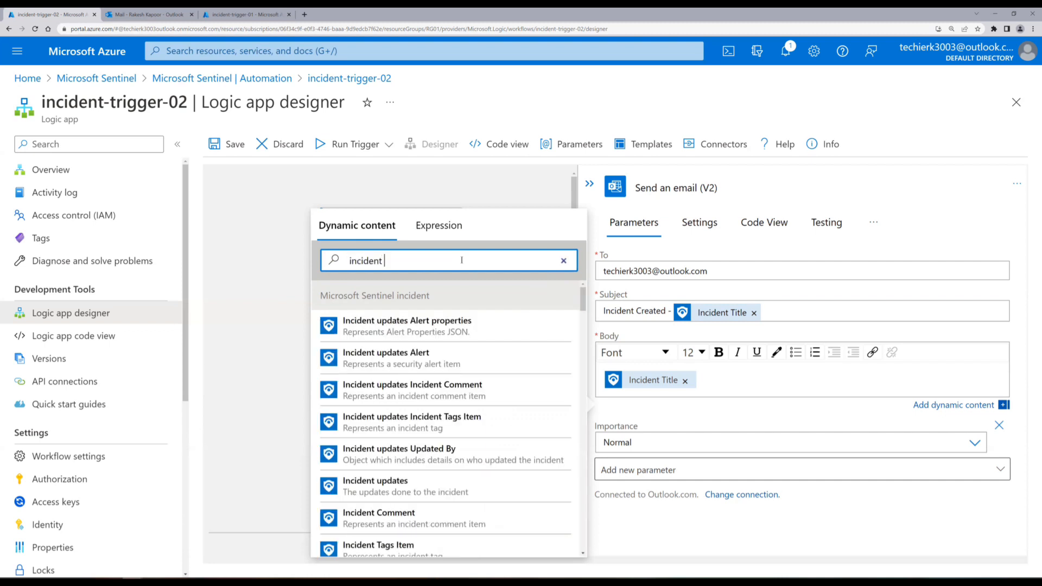
type("url")
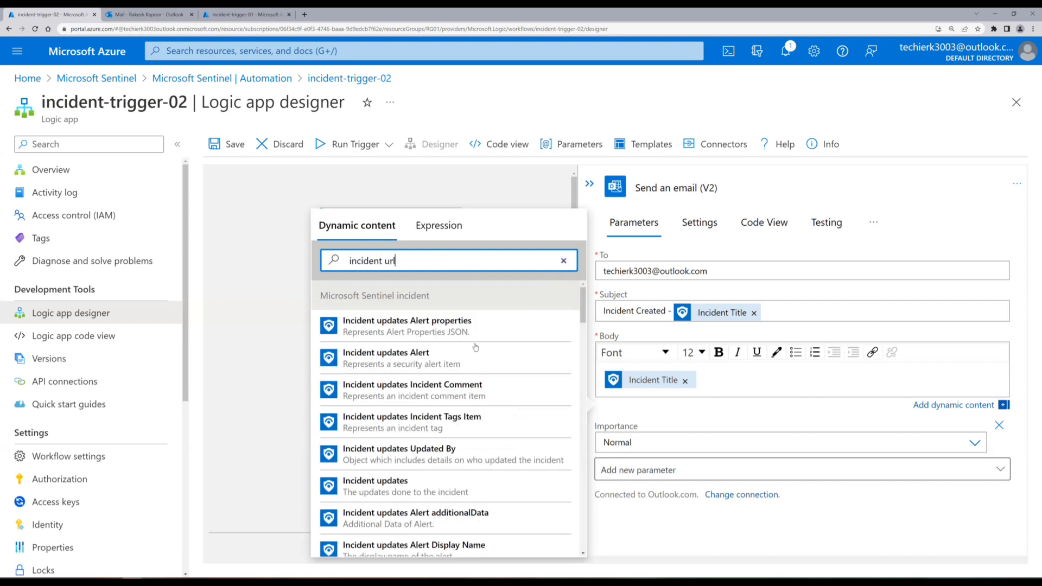
scroll(475, 350, "down", 5)
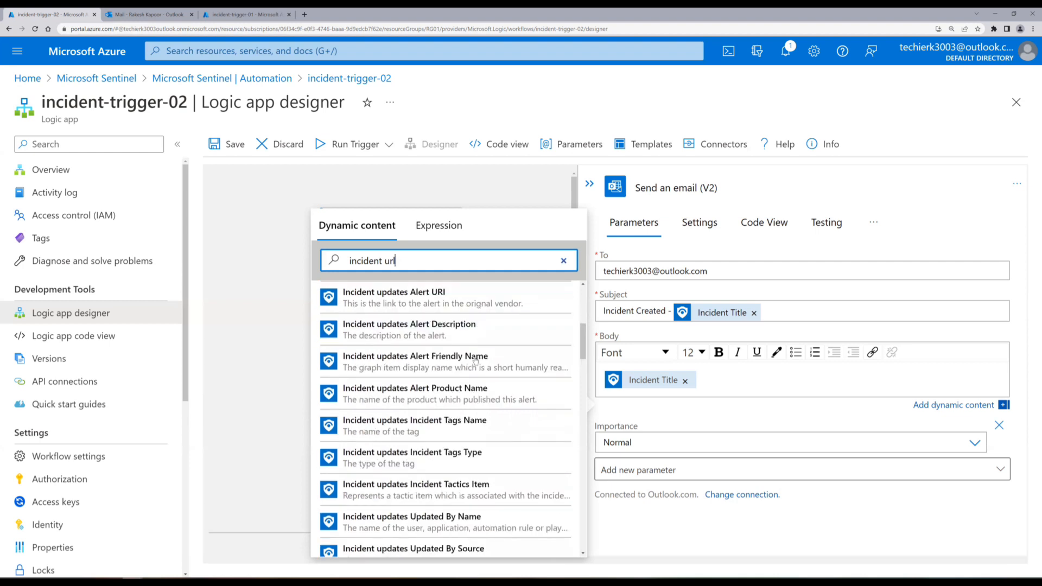
scroll(475, 361, "down", 2)
scroll(475, 360, "down", 2)
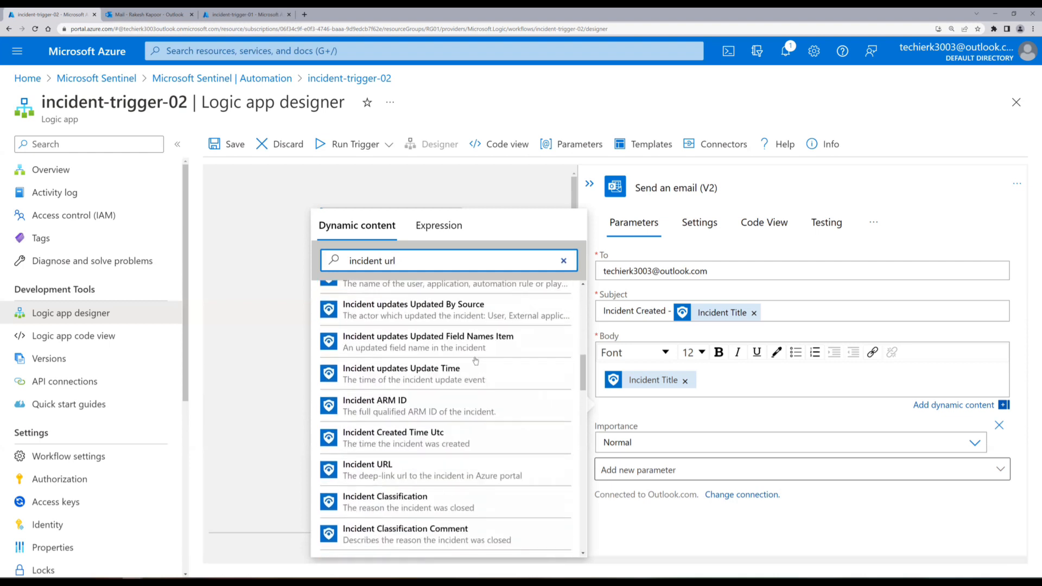
left_click(409, 472)
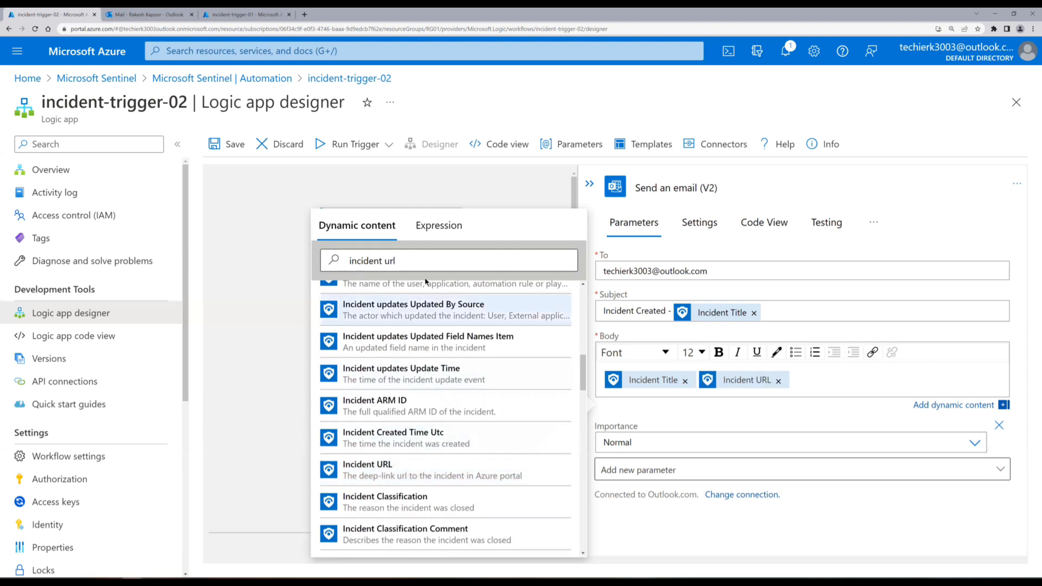
Add the Body and object dynamic content tokens to the email body.
left_click_drag(417, 262, 330, 263)
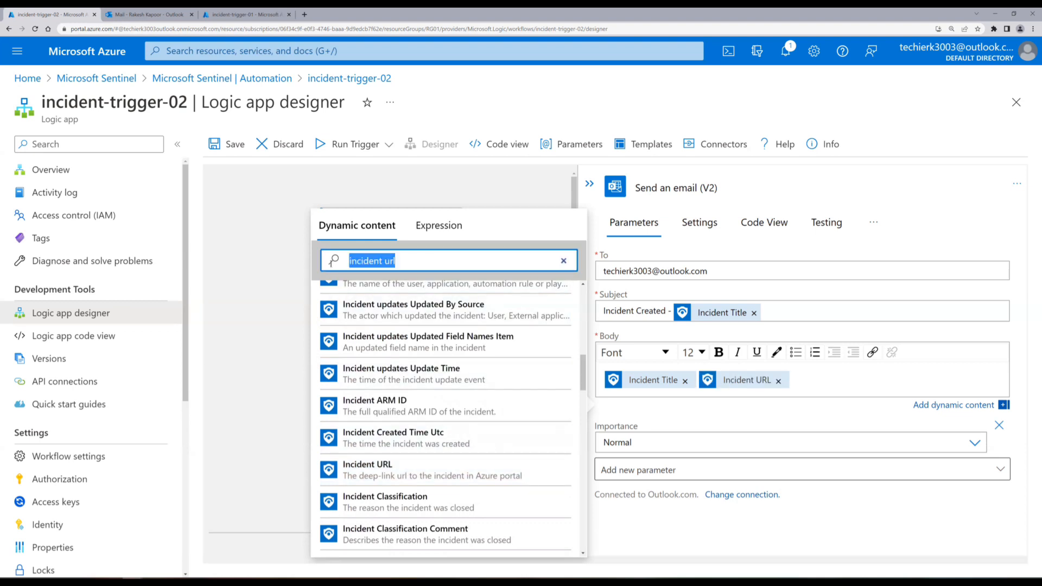
type("Body")
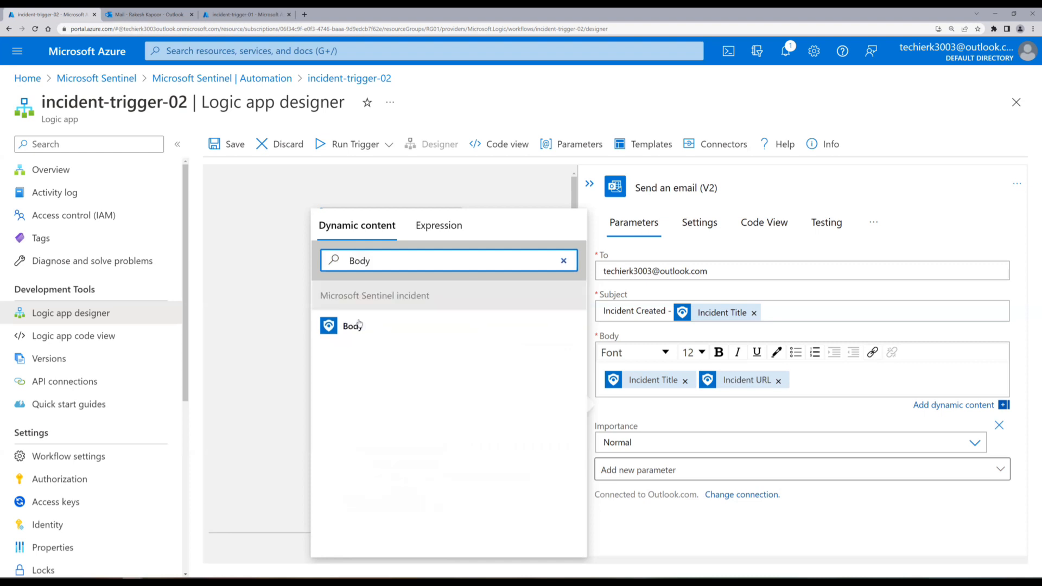
left_click(359, 325)
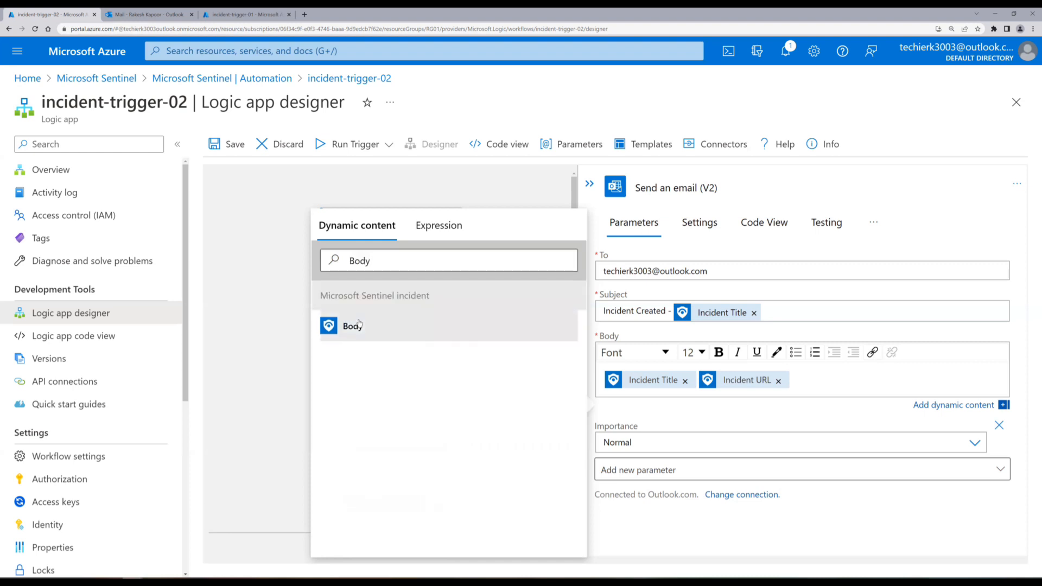
left_click_drag(391, 262, 335, 261)
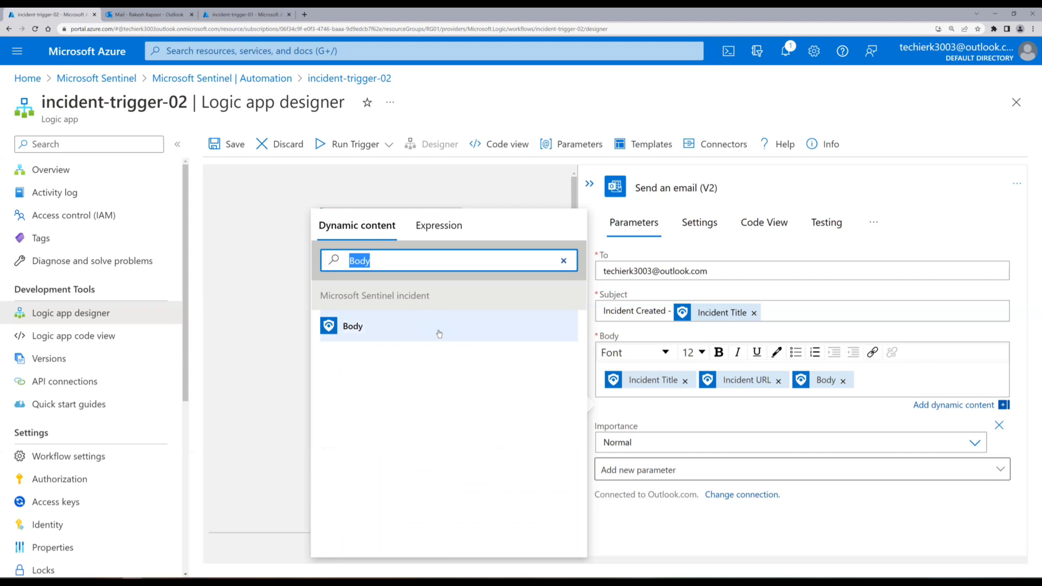
type("Obje")
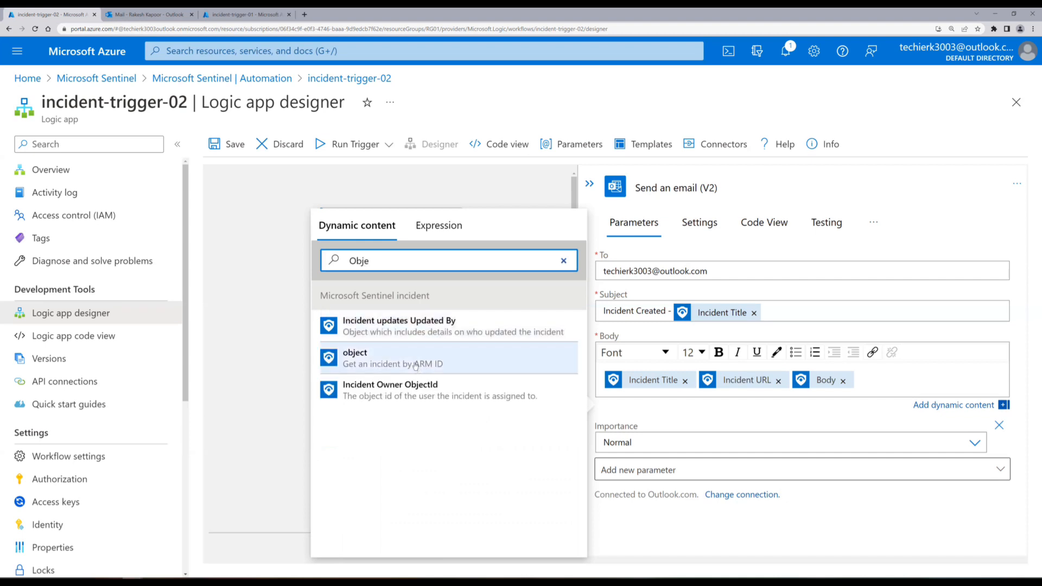
left_click(416, 366)
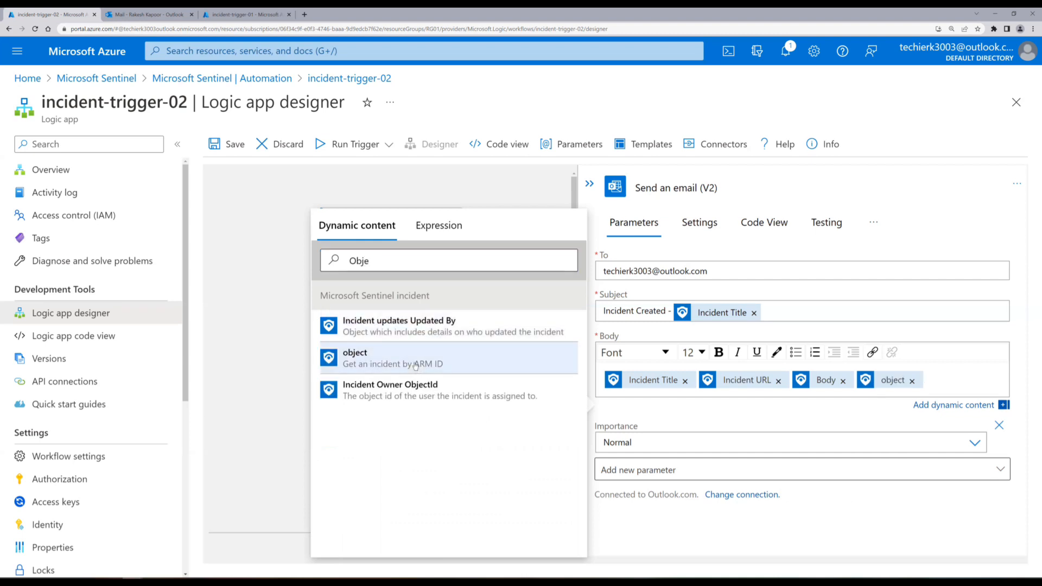
Clear the dynamic content search and expand, then collapse, the full list of incident outputs.
left_click(341, 261)
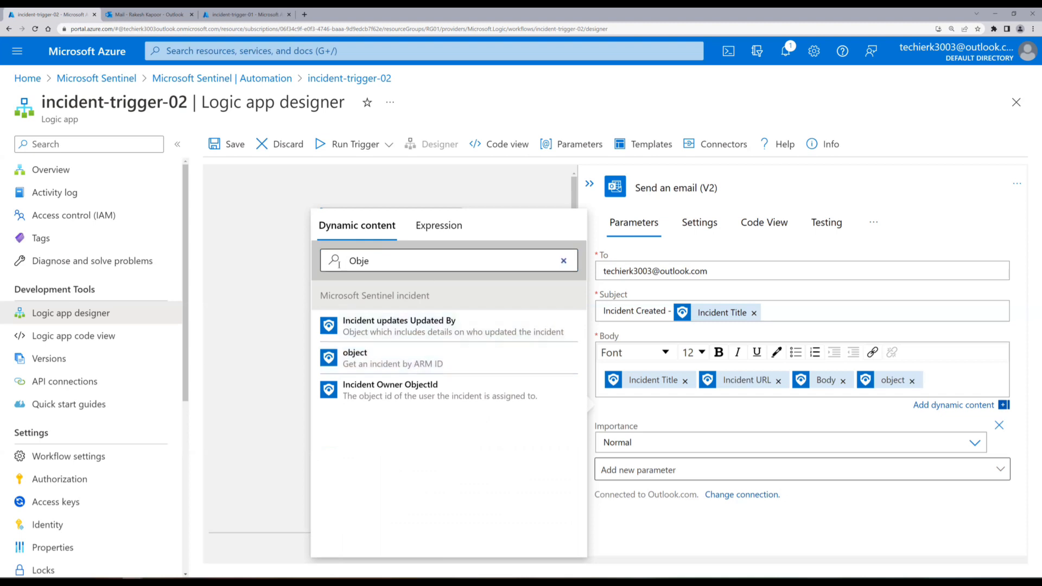
key("BackSpace")
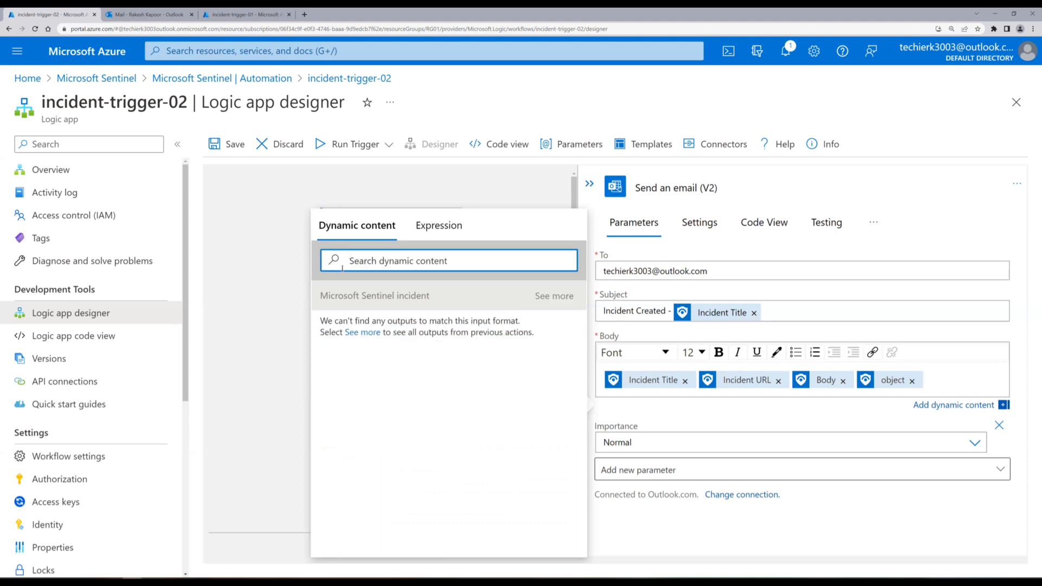
left_click(551, 298)
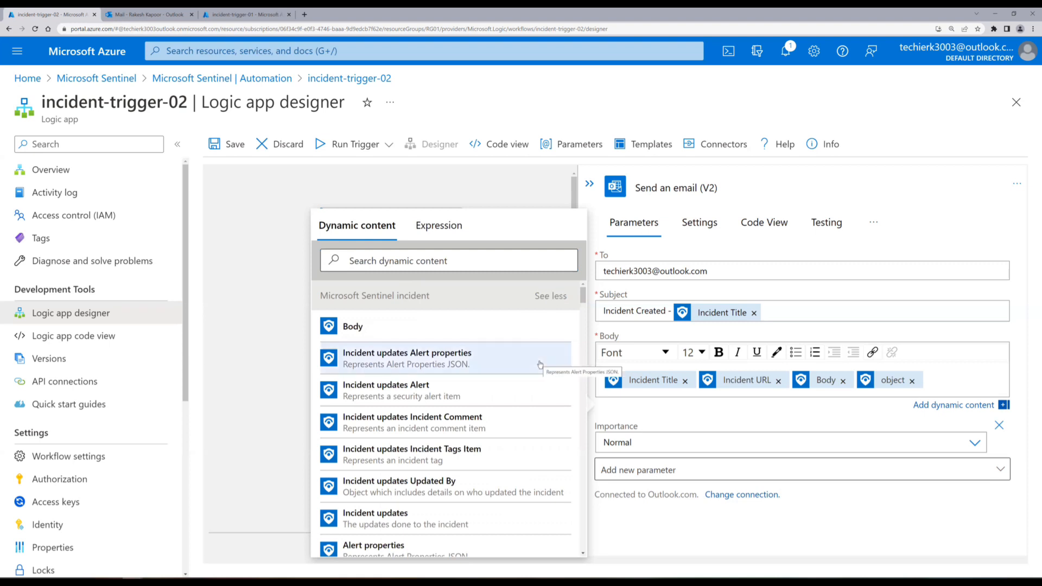
scroll(539, 364, "down", 1)
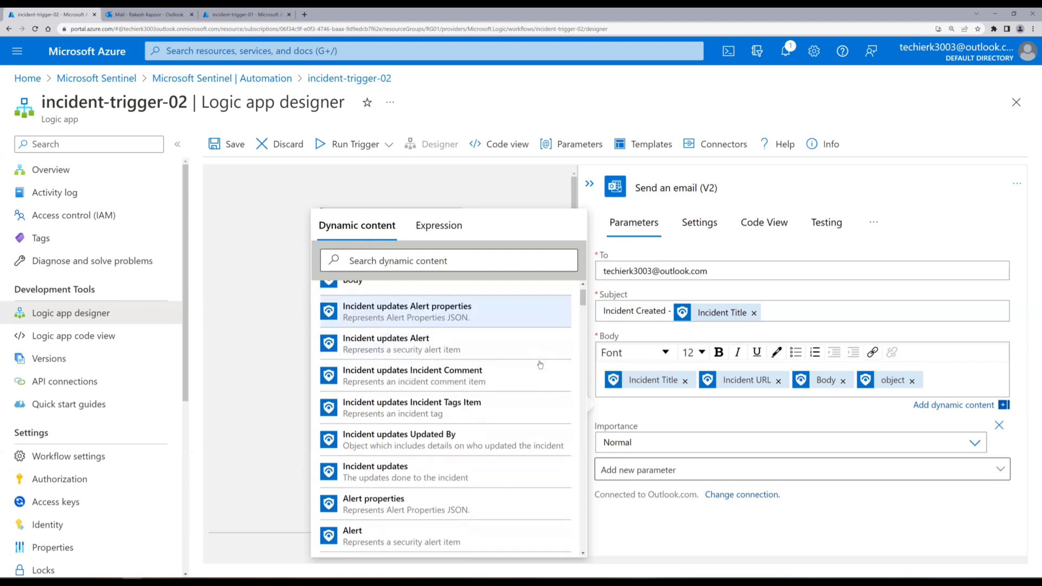
scroll(540, 364, "up", 1)
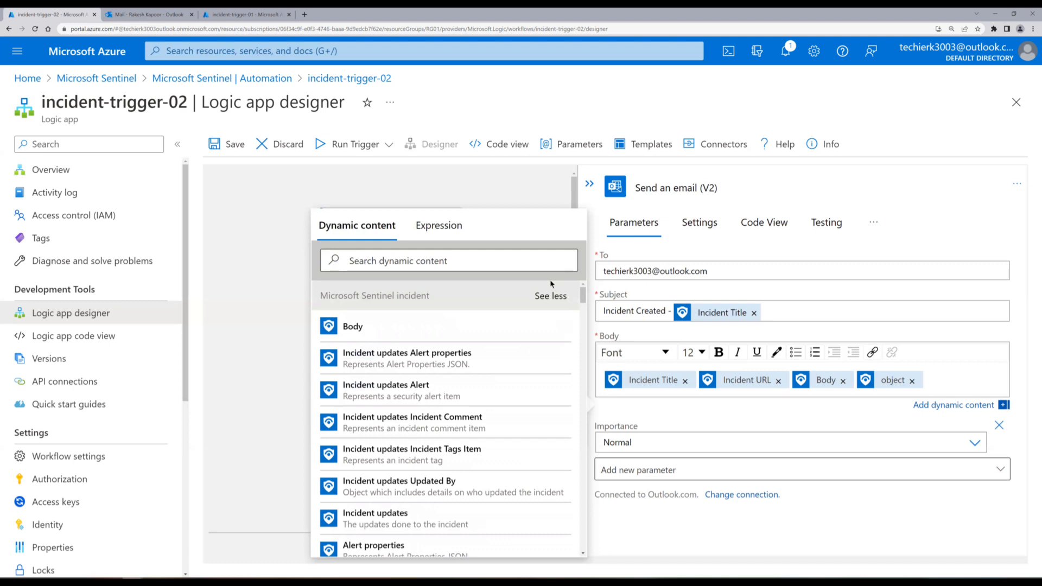
left_click(550, 296)
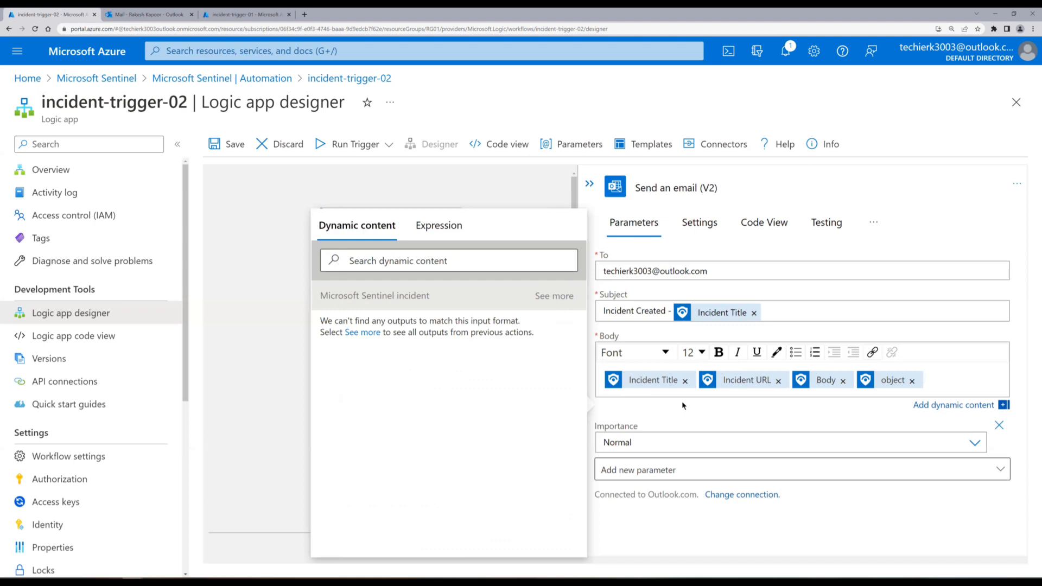
Label the body with 'Incident Title' and 'Incident URL' lines above their token values.
left_click(602, 384)
type("Incie")
type("ent Title")
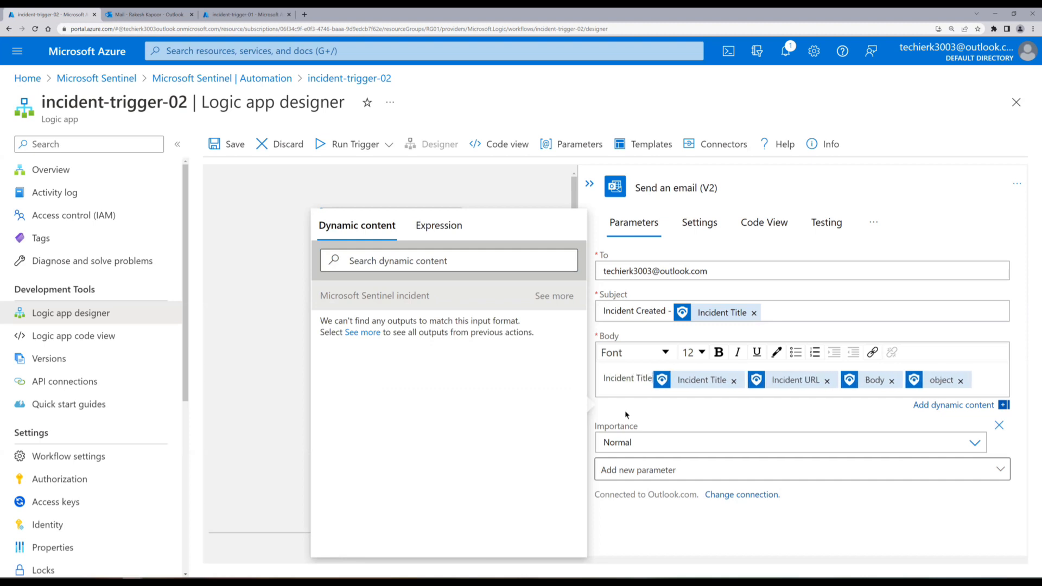
key("Return")
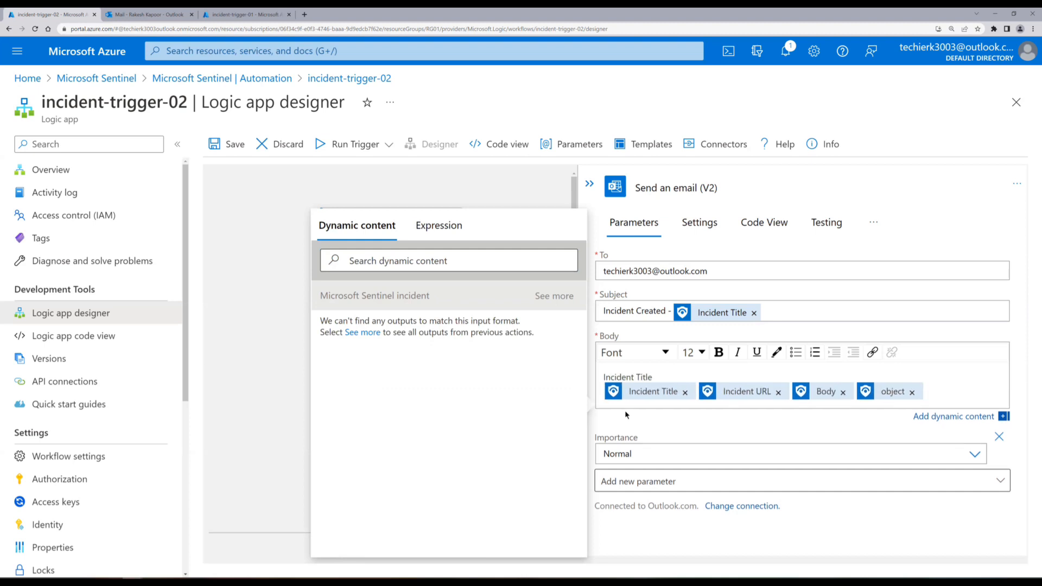
key("Right")
key("Return")
key("Return")
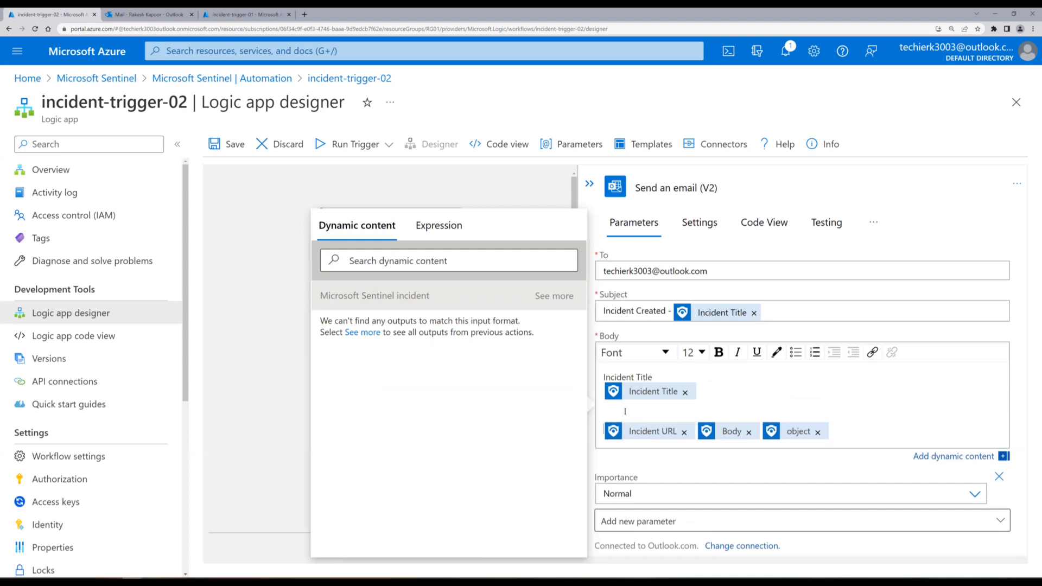
type("Incident TU")
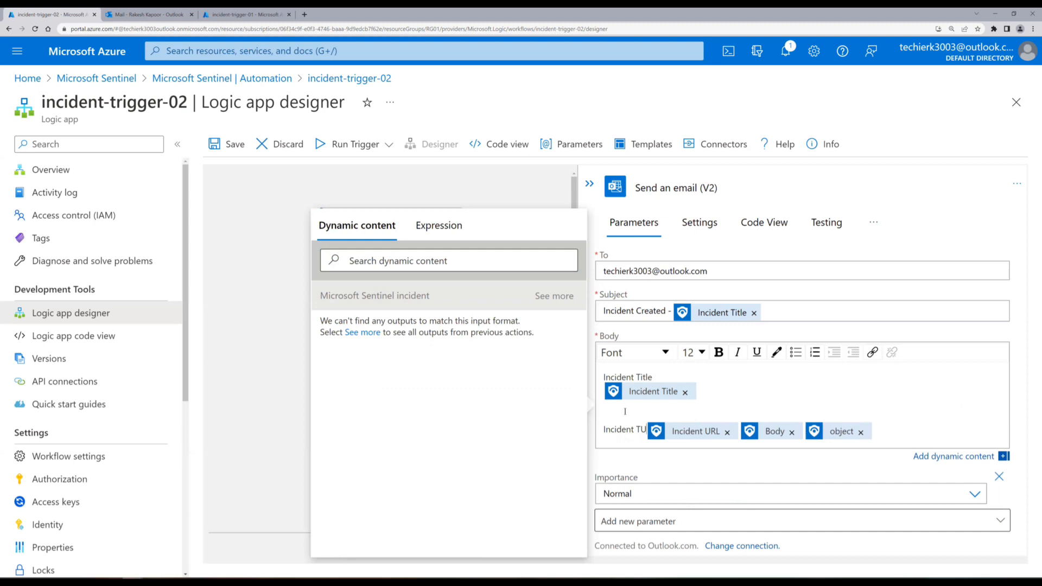
key("BackSpace")
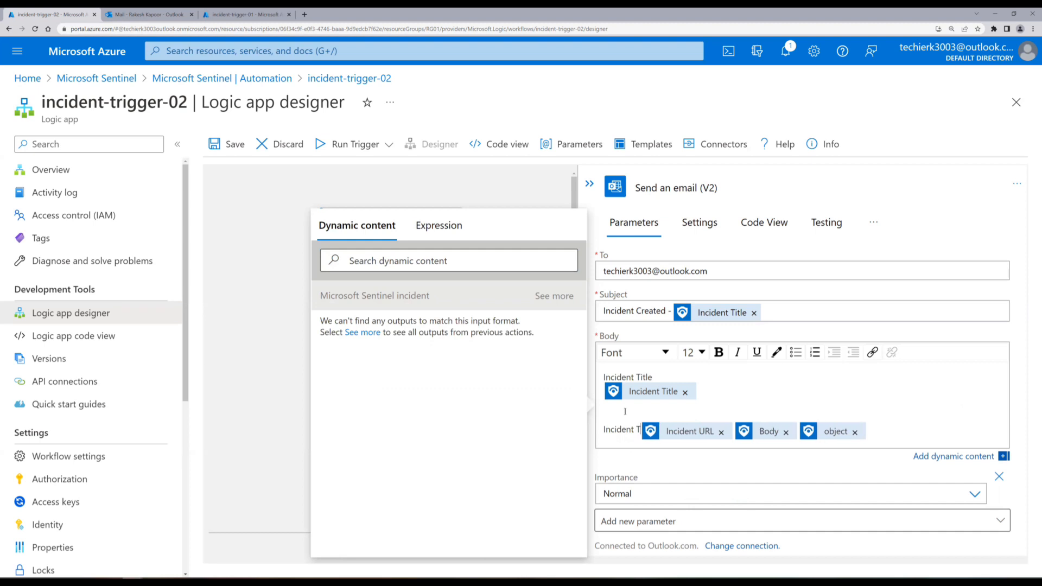
type("URL")
key("Return")
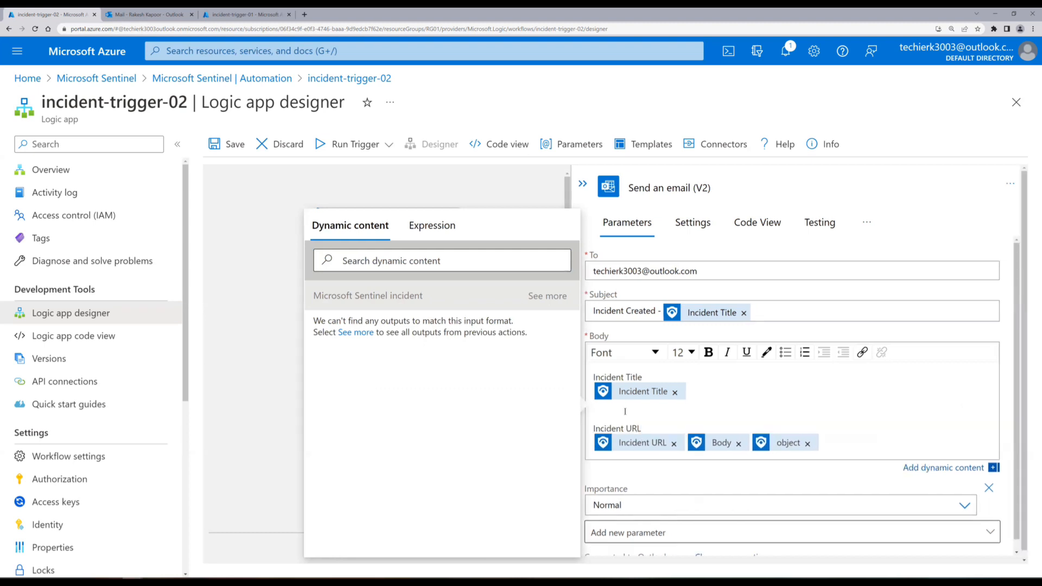
Add 'Incident Body' and 'Object' labels above their tokens, with blank lines between sections.
key("Return")
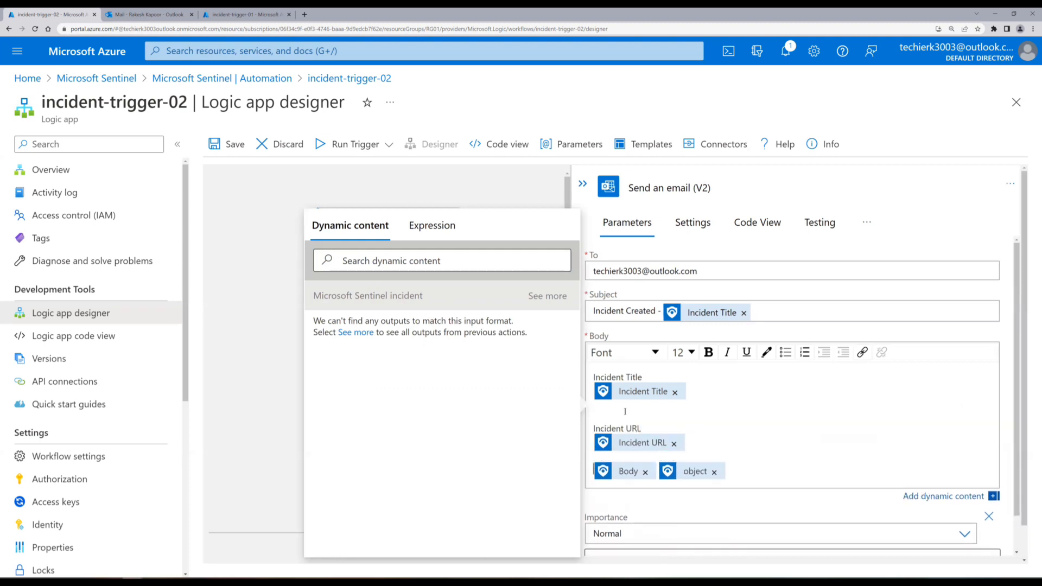
type("Incident")
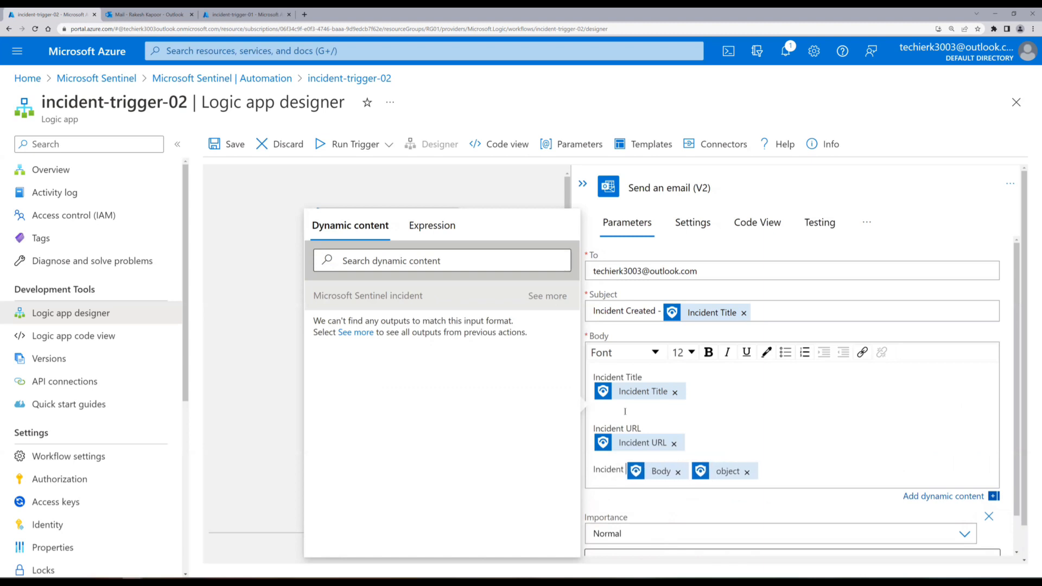
type(" Body")
key("Return")
key("Right")
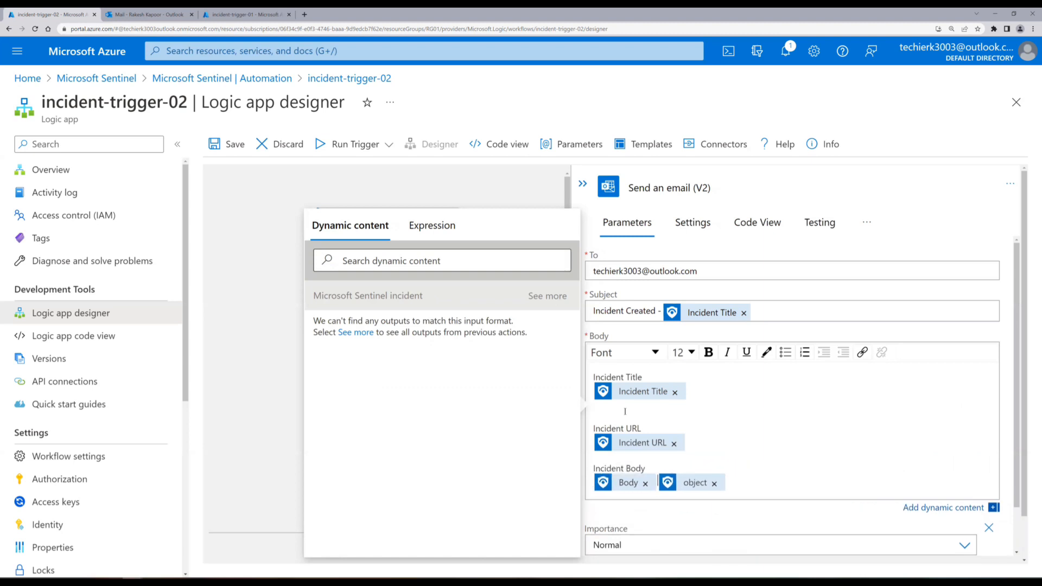
key("Return")
key("Return")
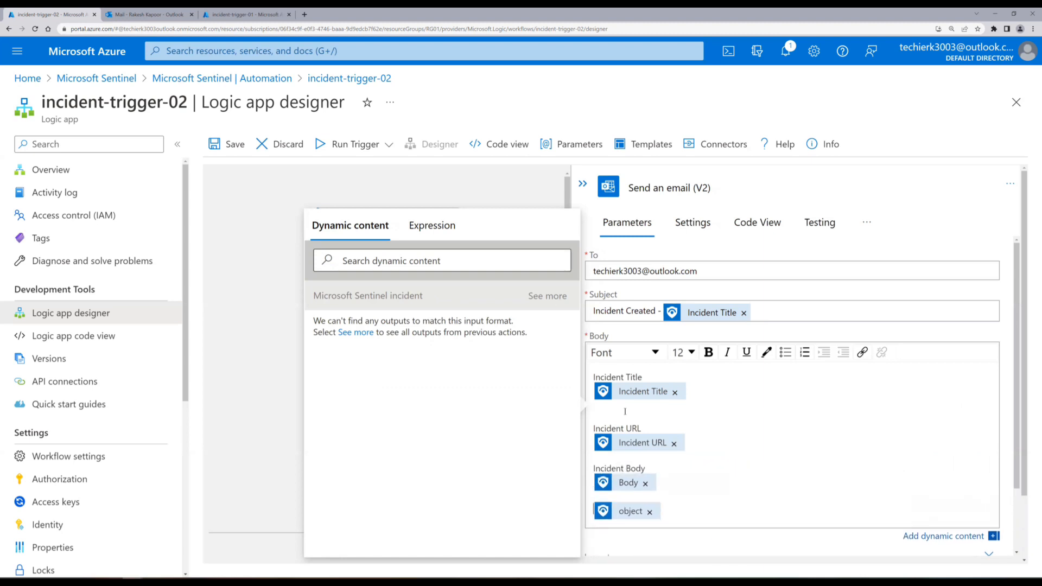
type("Object")
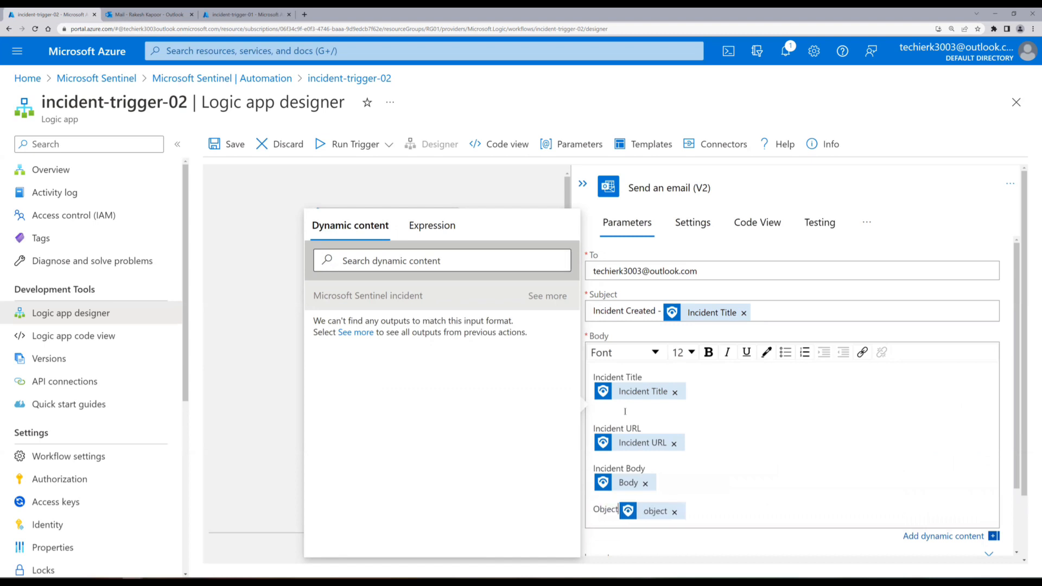
key("Return")
key("Up")
key("Return")
key("Up")
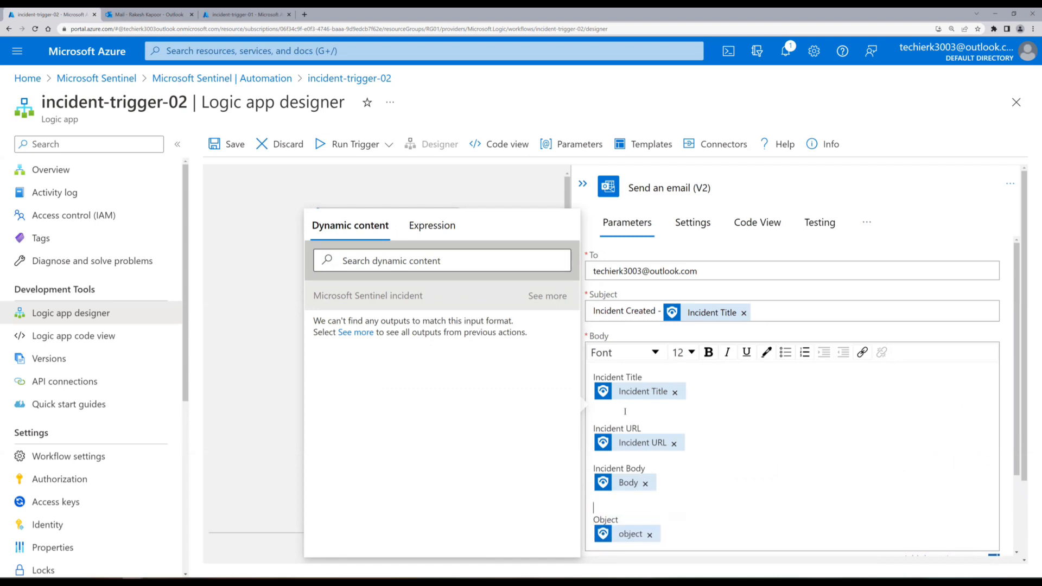
key("Up")
key("Return")
key("Up")
key("Up")
key("Up")
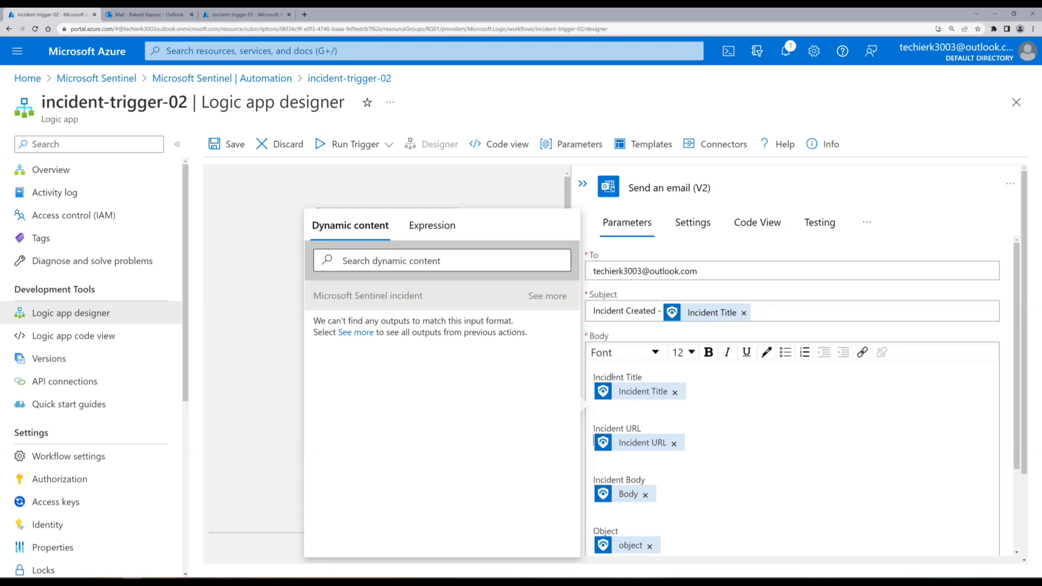
Make the Incident Title and Incident URL labels bold 24-point text.
triple_click(637, 377)
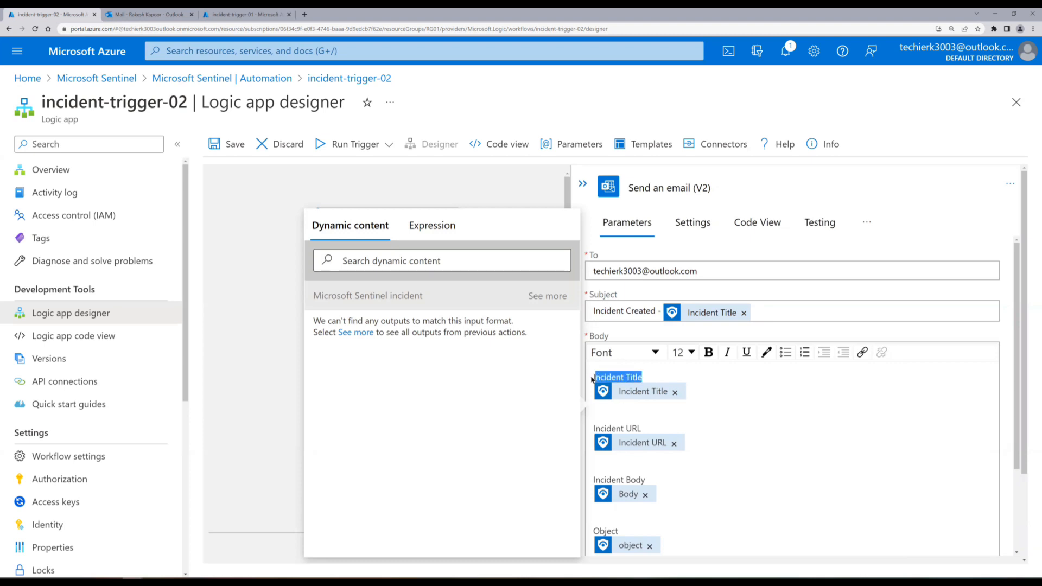
left_click(692, 352)
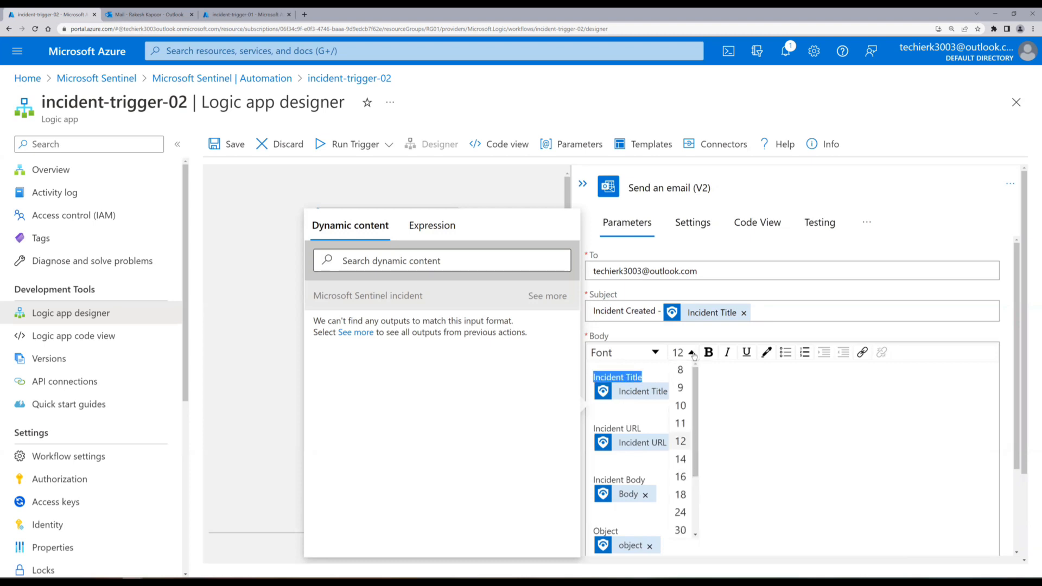
left_click(680, 512)
left_click(709, 353)
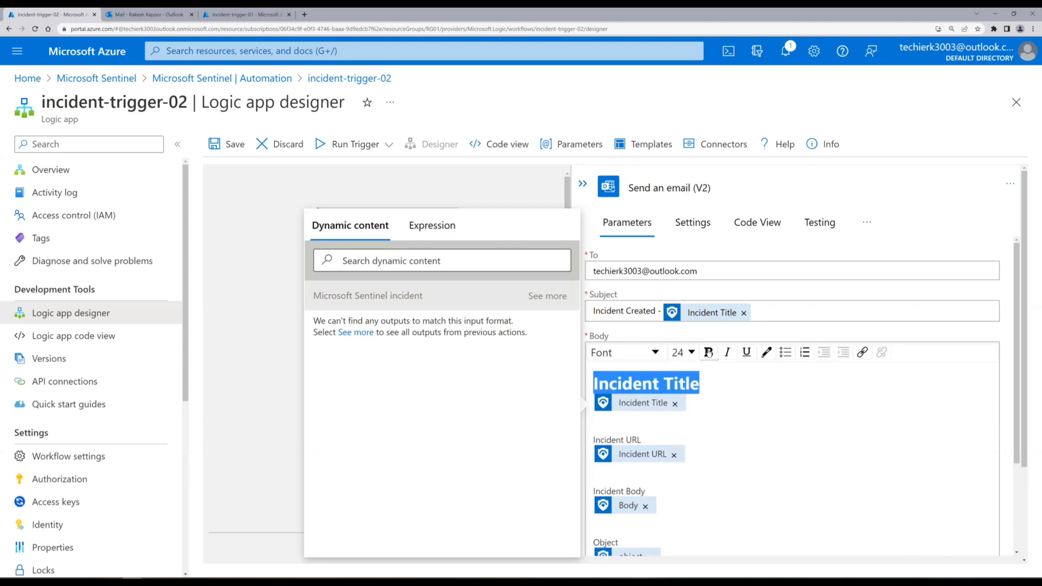
left_click(717, 400)
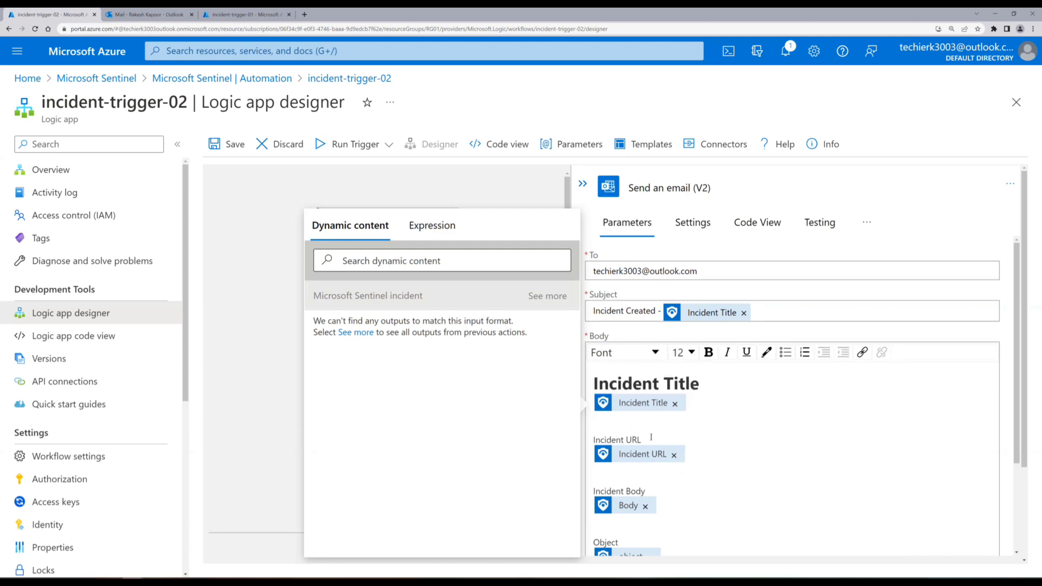
left_click_drag(651, 437, 592, 440)
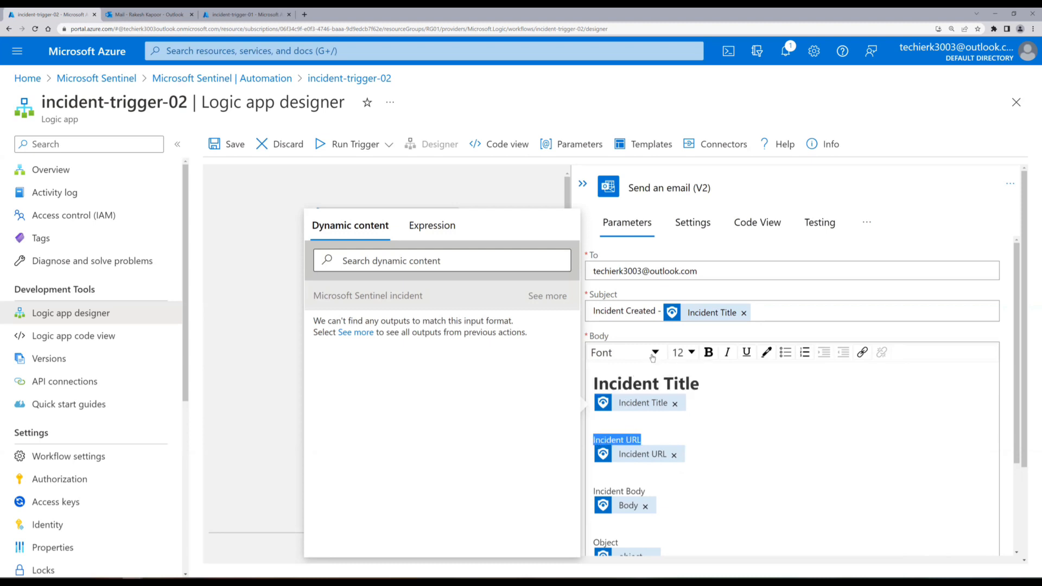
left_click(690, 353)
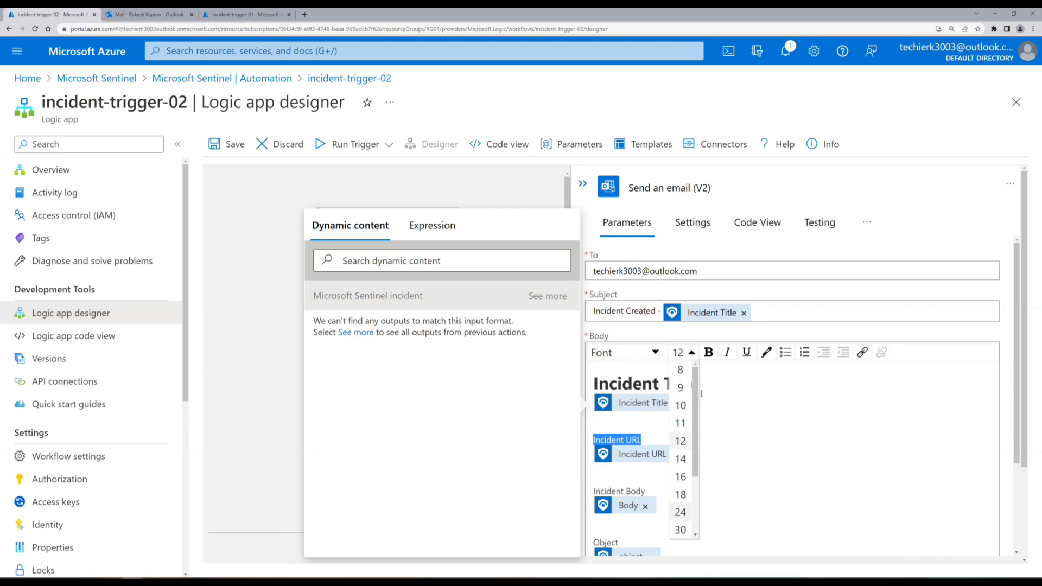
left_click(680, 512)
key("ctrl+b")
Make the Incident Body and Object labels bold 24-point text.
scroll(754, 442, "down", 1)
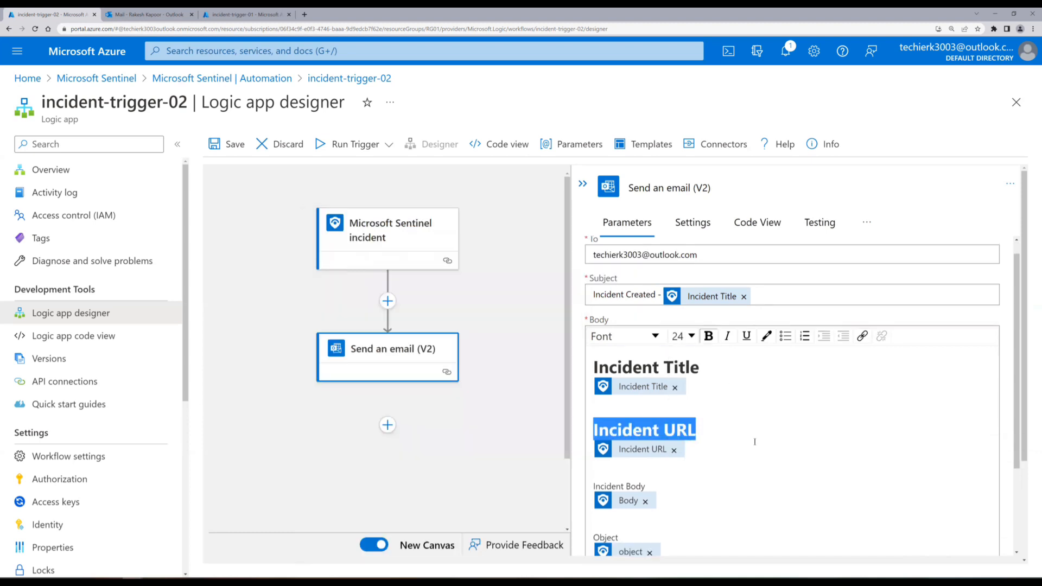
scroll(754, 442, "down", 1)
left_click_drag(647, 422, 592, 422)
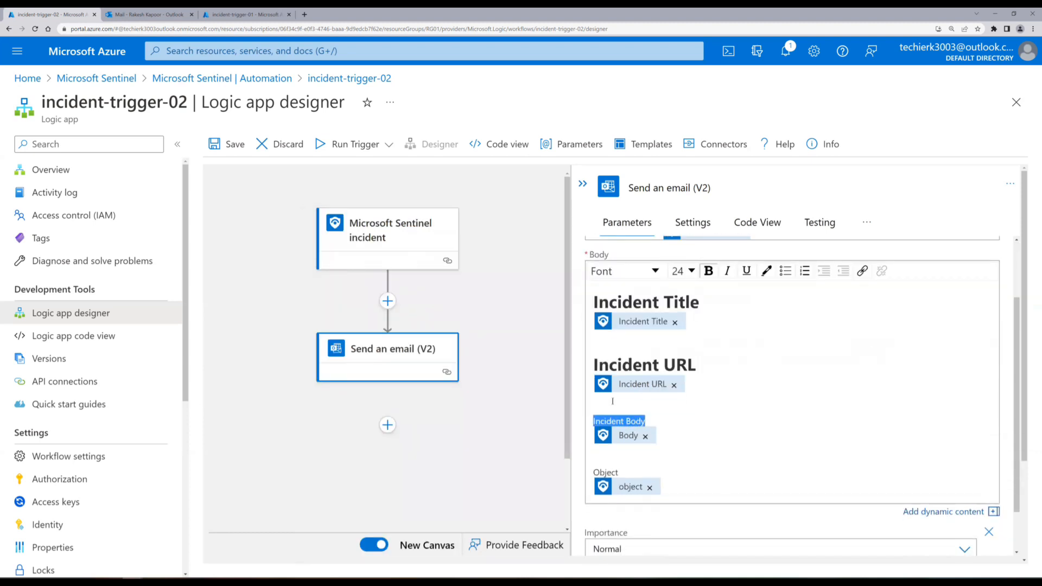
left_click(691, 271)
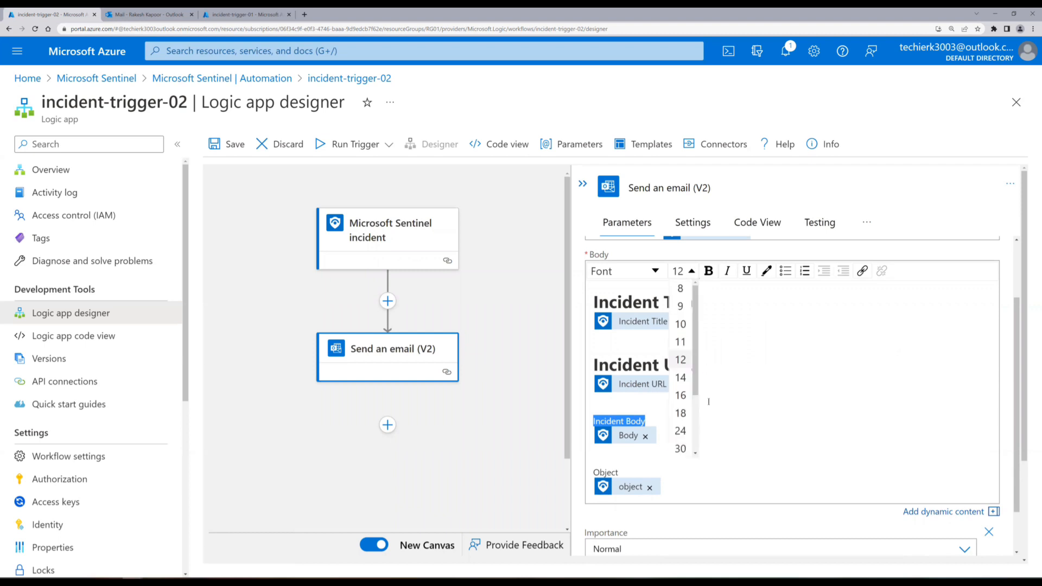
left_click(681, 431)
key("ctrl+b")
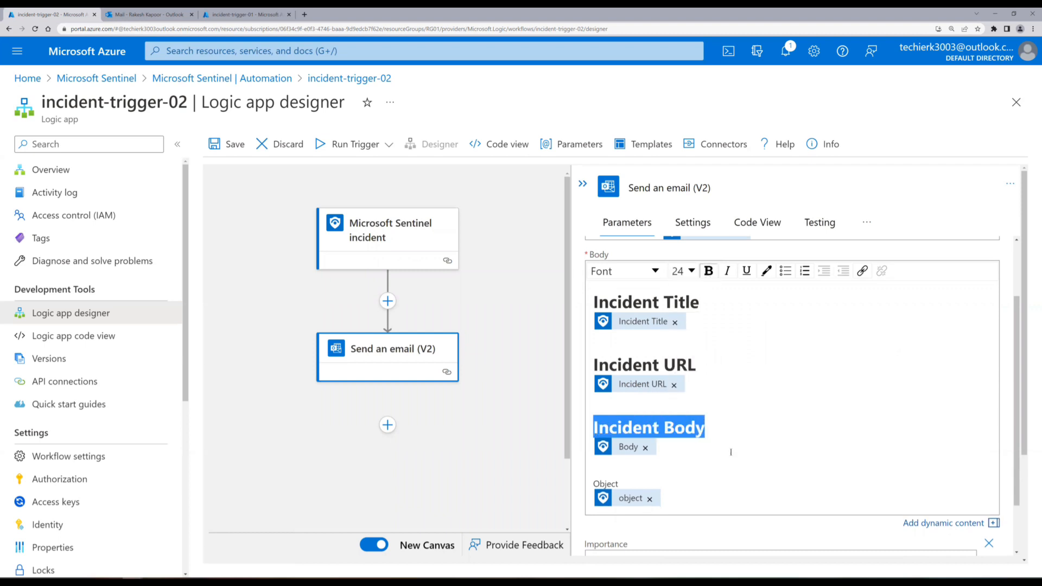
scroll(730, 452, "down", 1)
left_click_drag(619, 418, 581, 422)
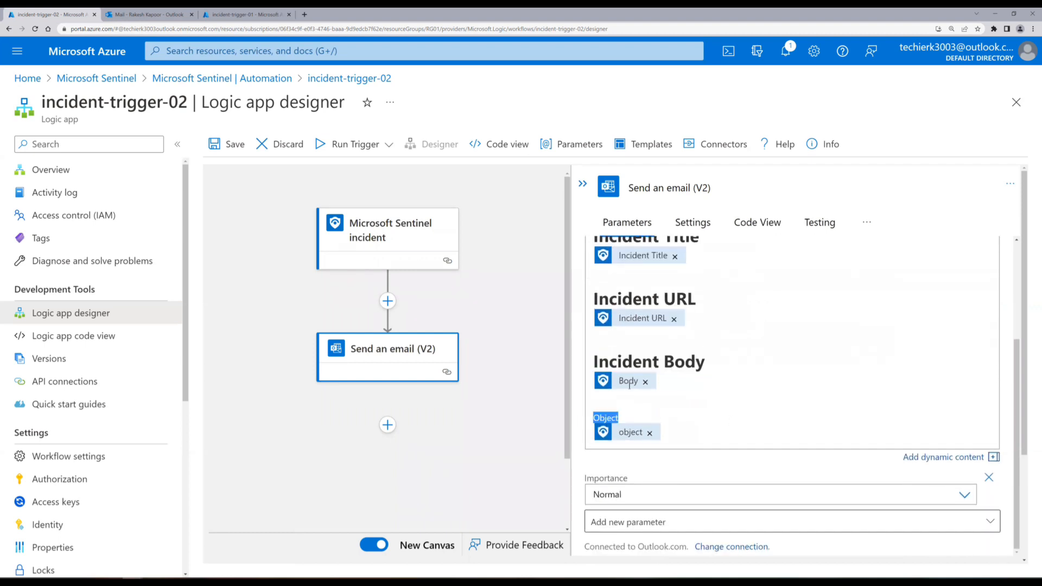
scroll(757, 345, "up", 2)
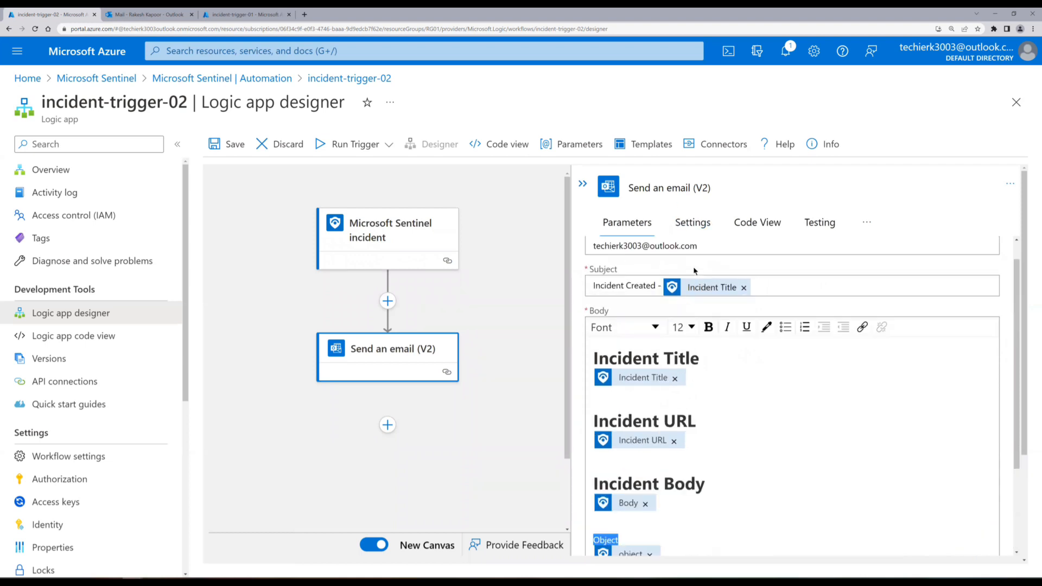
left_click(684, 326)
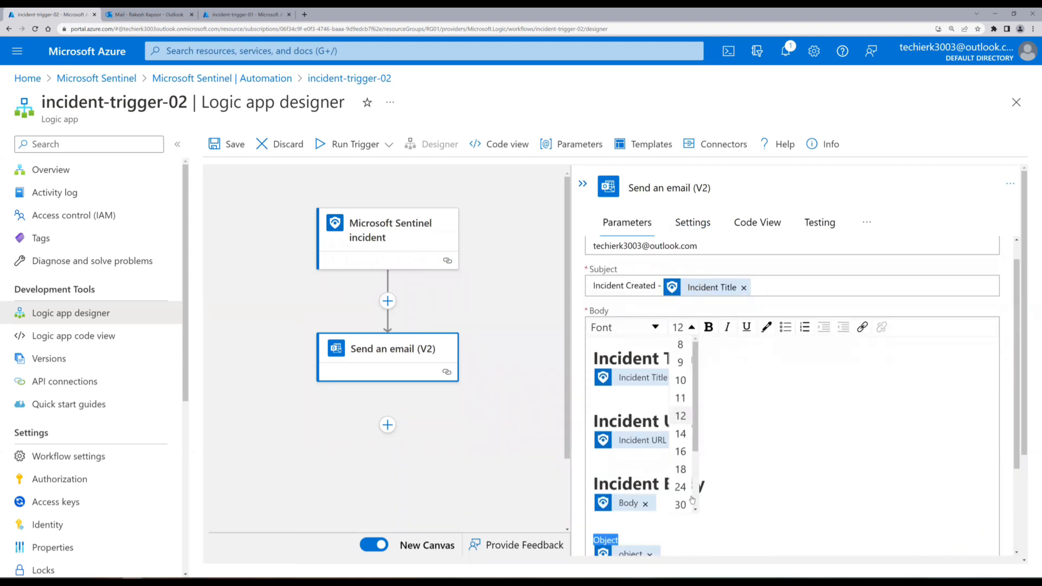
left_click(681, 503)
left_click(707, 328)
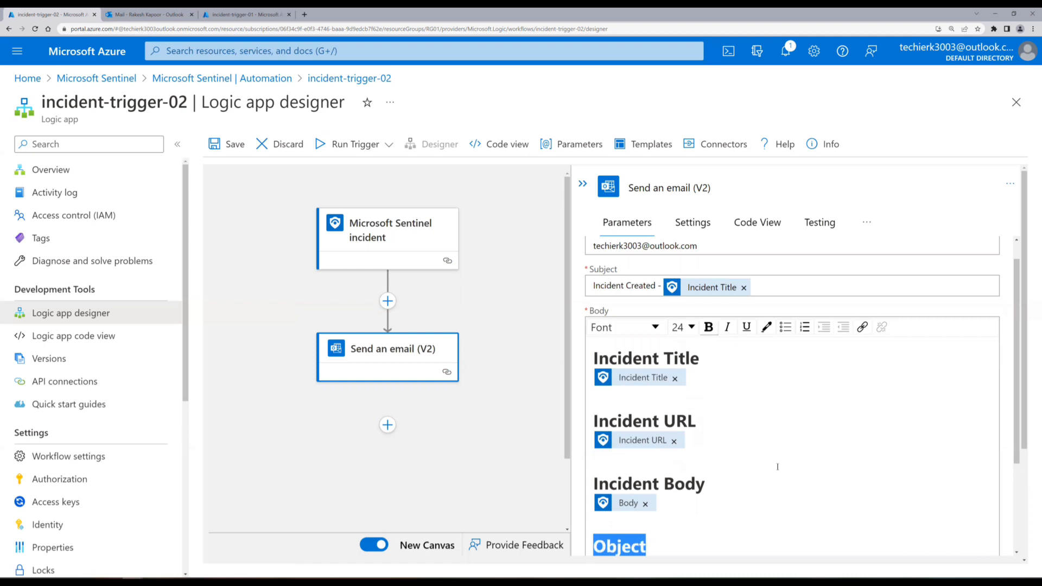
left_click(777, 467)
scroll(777, 467, "down", 2)
scroll(777, 466, "down", 1)
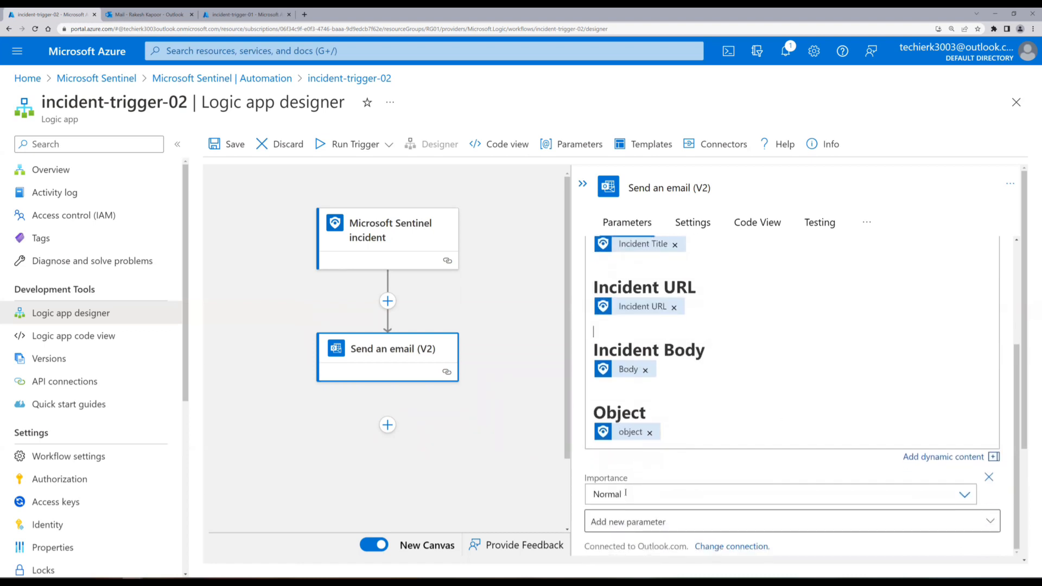
Set the email's Importance to High and look over the optional parameters list.
left_click(964, 494)
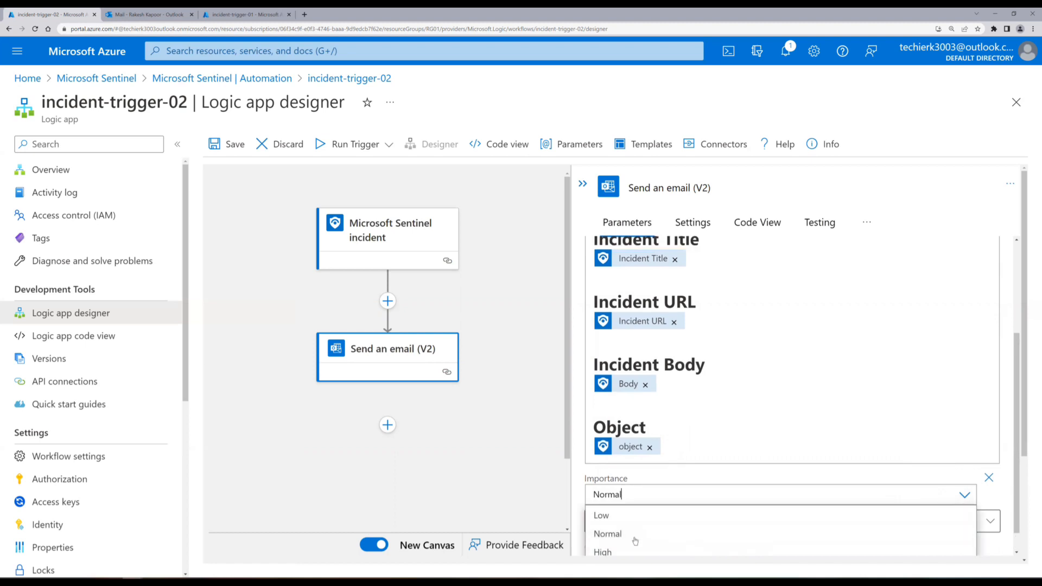
left_click(621, 551)
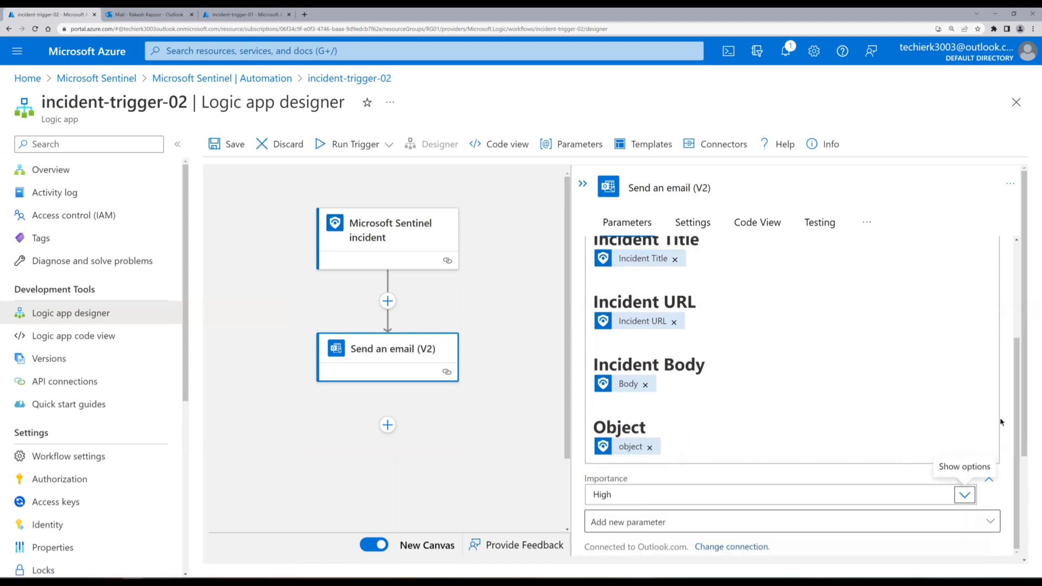
scroll(1024, 427, "down", 3)
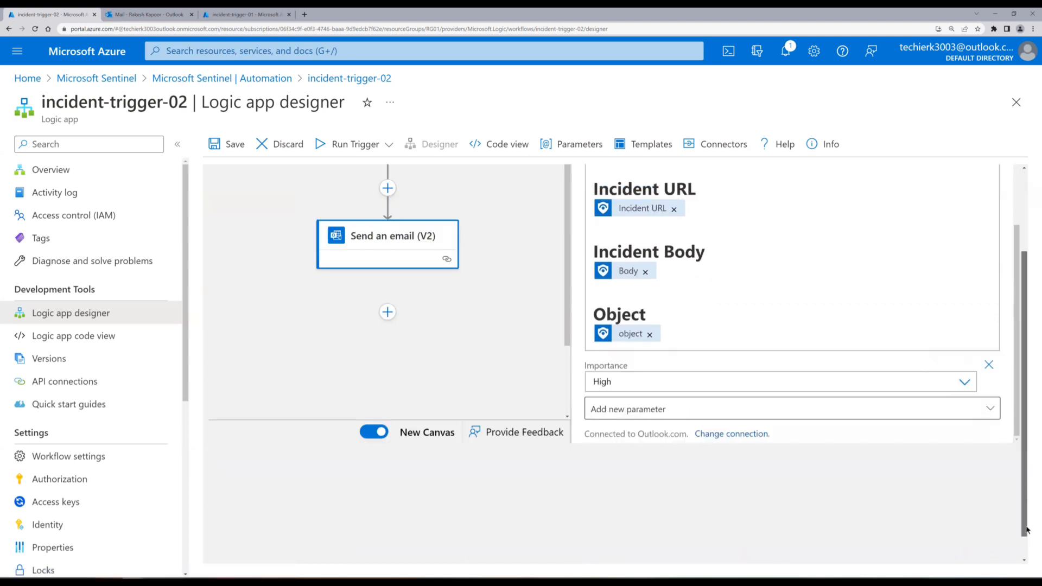
left_click(986, 381)
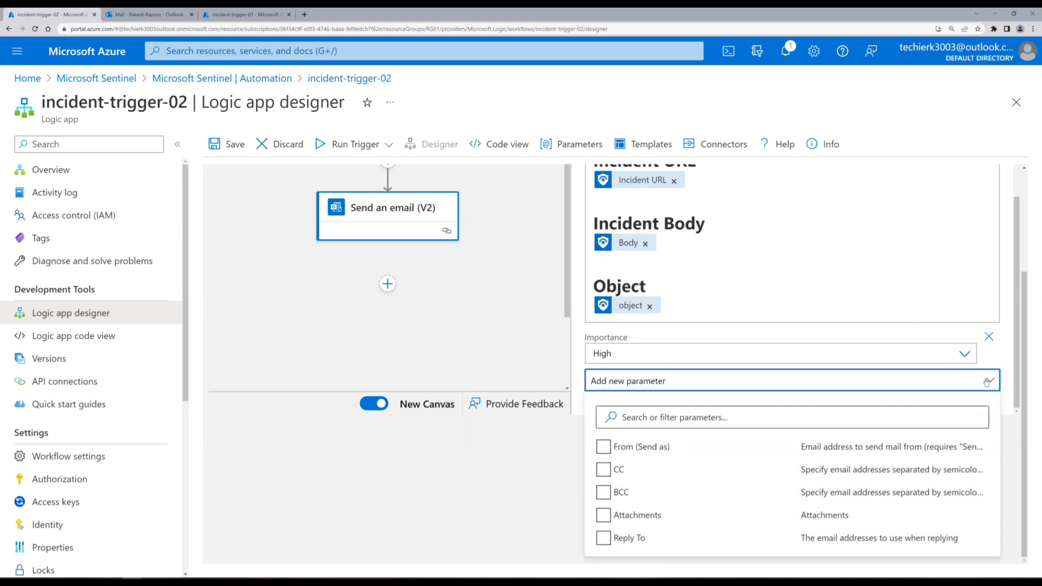
left_click(987, 382)
Save the incident-trigger-02 logic app.
scroll(971, 461, "up", 3)
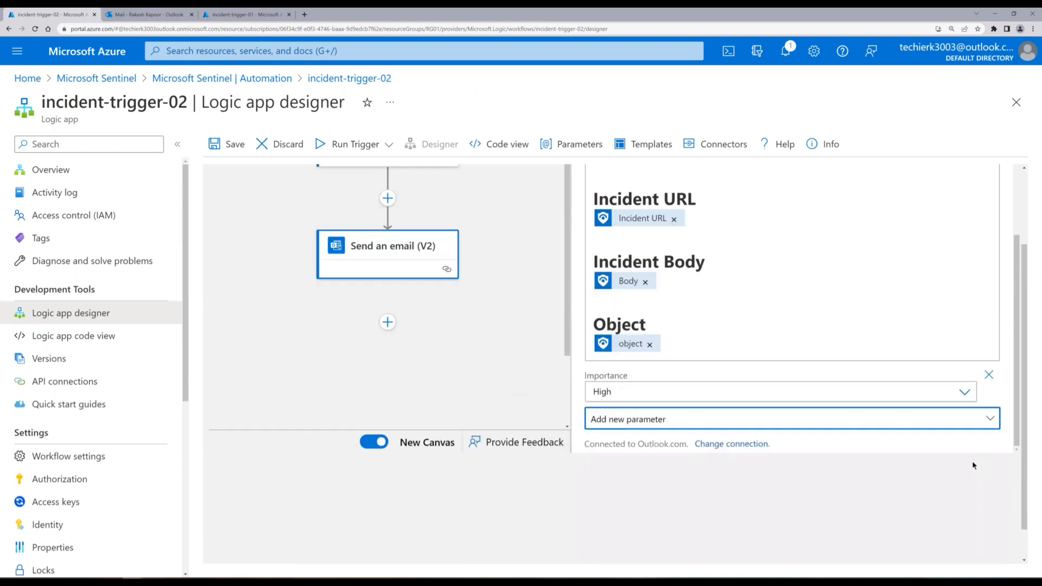
scroll(733, 381, "up", 2)
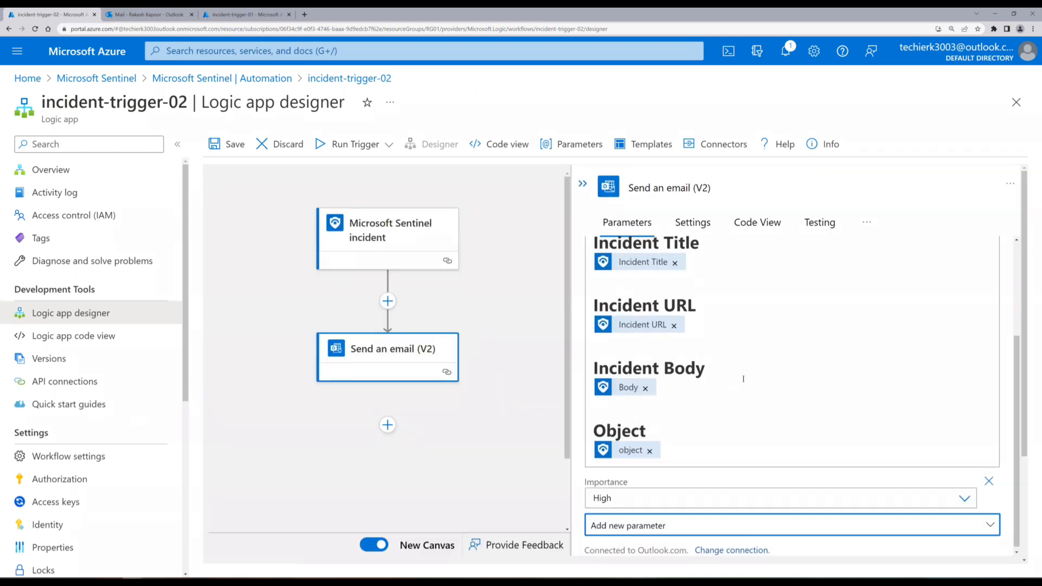
scroll(744, 379, "up", 2)
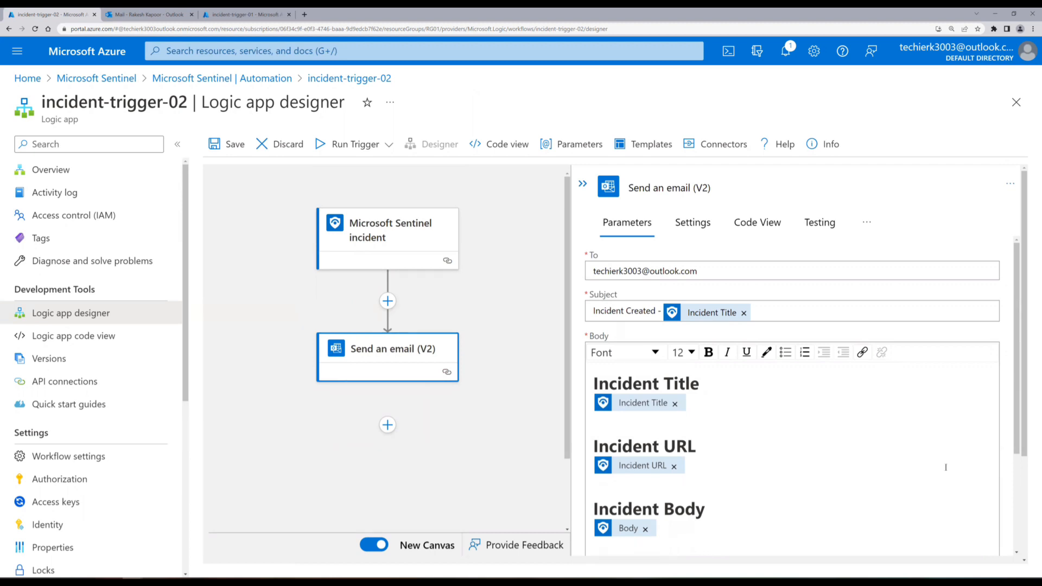
left_click(227, 145)
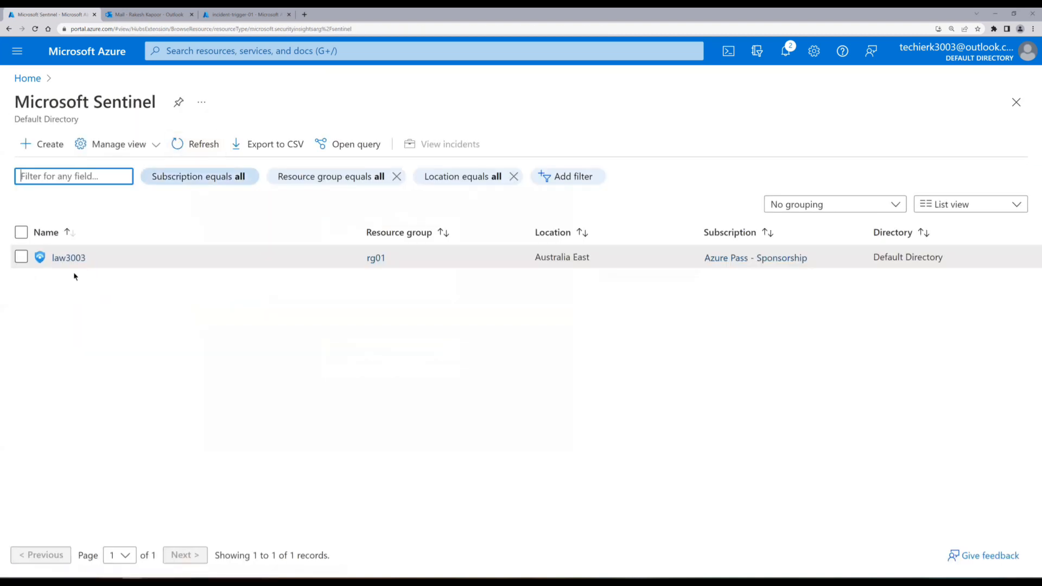
Select law3003 from the Microsoft Sentinel workspaces list.
left_click(71, 263)
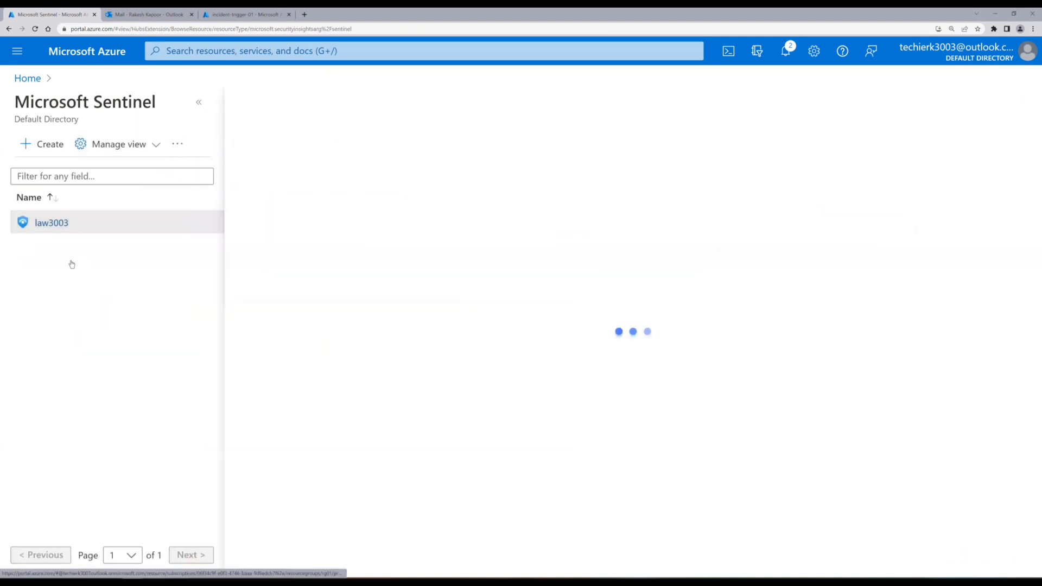
Go to Sentinel Analytics and open the Signinlogs scheduled rule in the edit wizard.
left_click(200, 105)
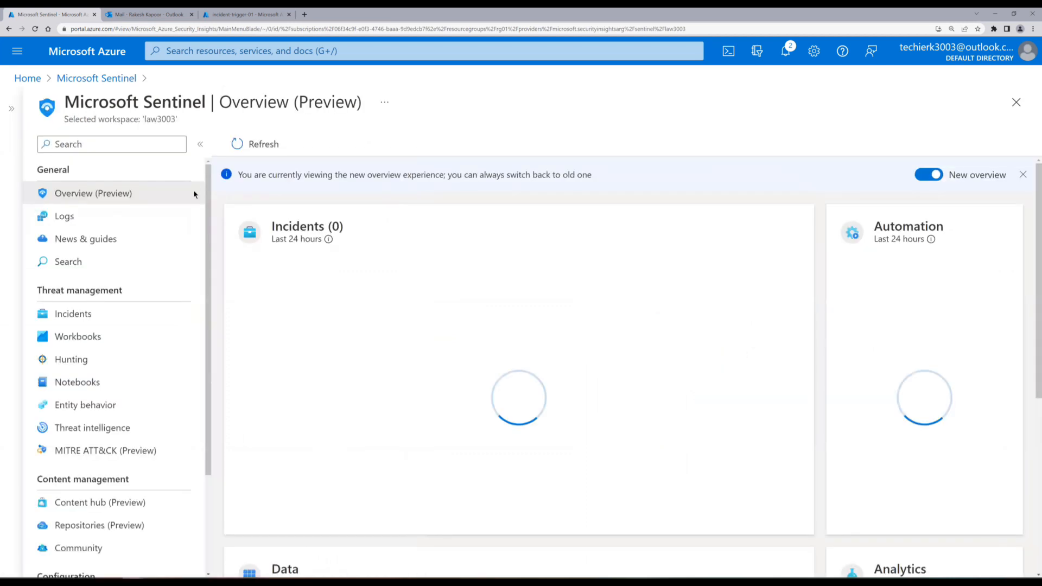
scroll(179, 317, "down", 2)
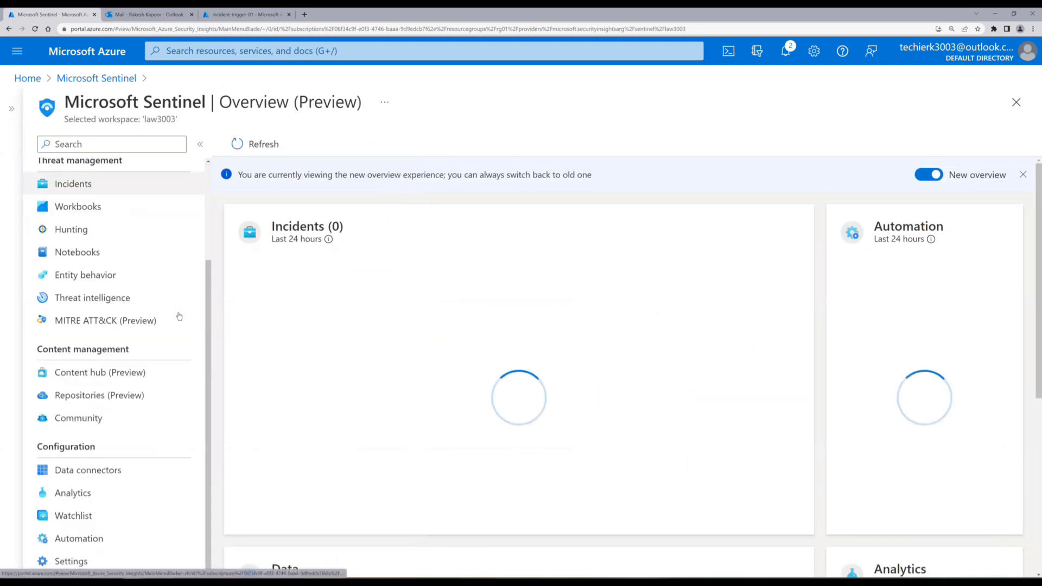
left_click(98, 494)
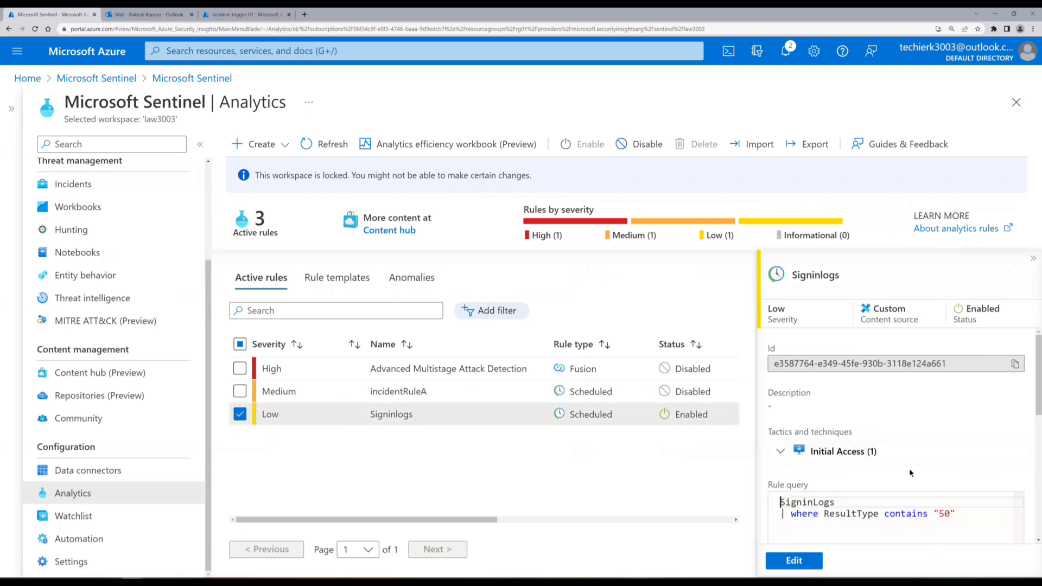
scroll(895, 455, "down", 2)
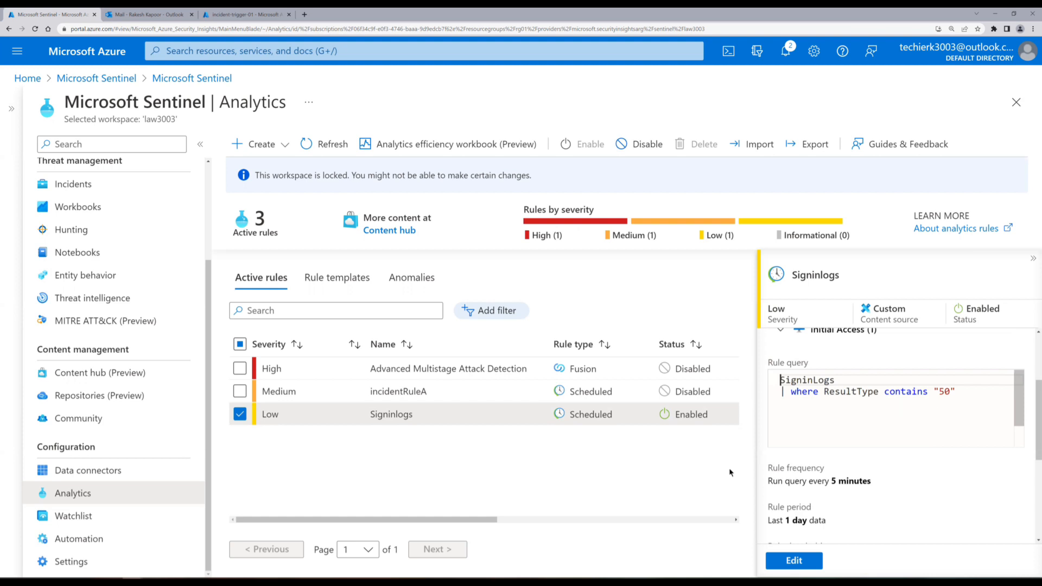
left_click(794, 560)
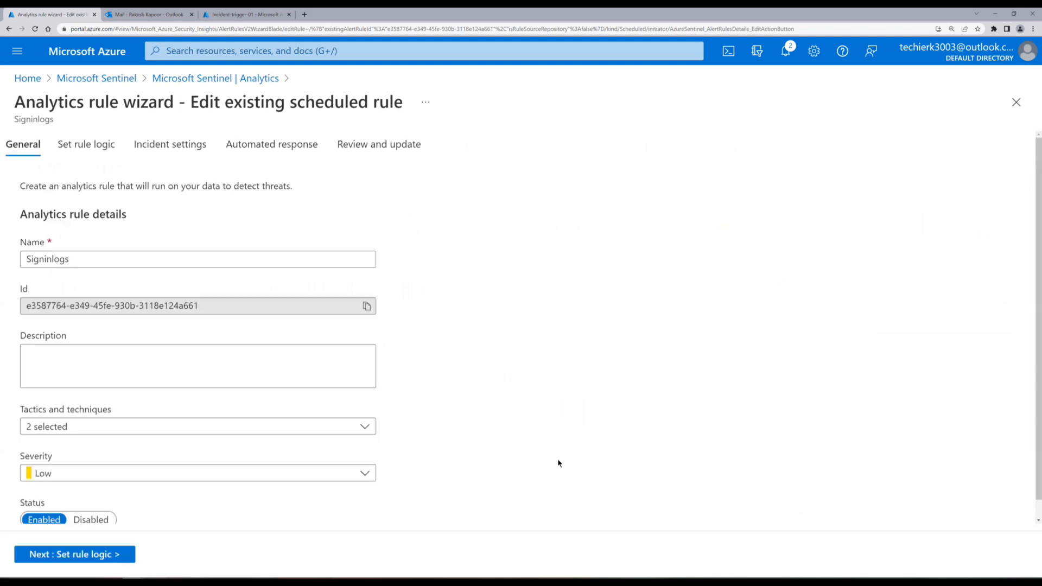
Under Automated response, add a new automation rule named incident-rule-02.
left_click(269, 144)
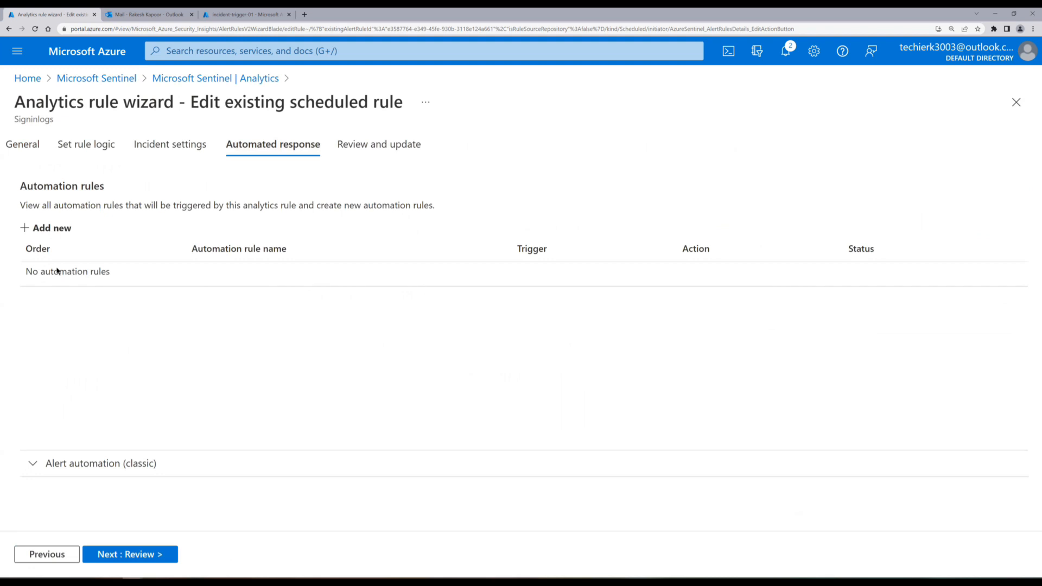
left_click(44, 230)
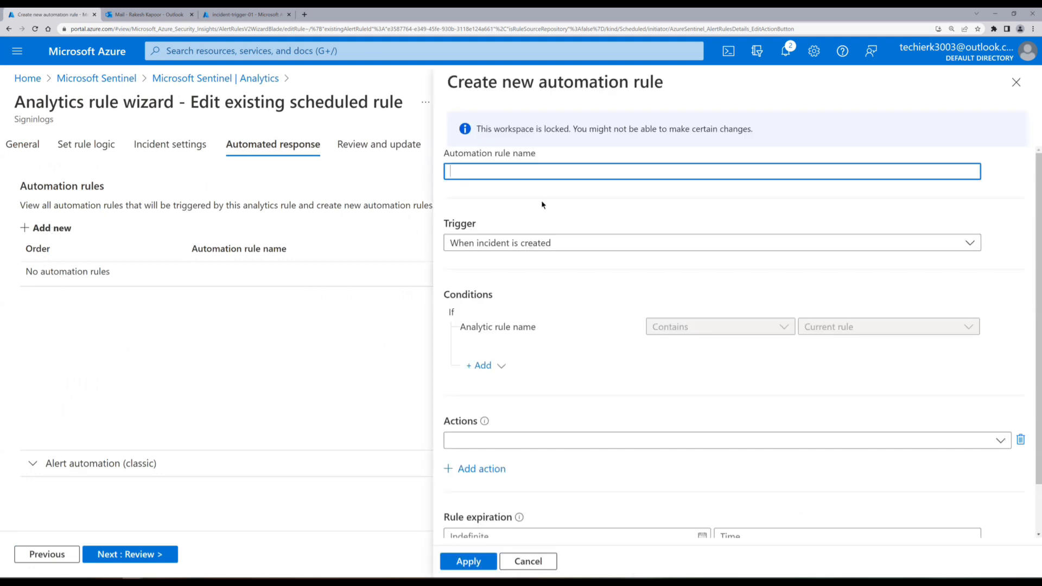
type("incident-rule-02")
Set the rule's action to Run playbook with incident-trigger-02 and apply it.
left_click(523, 442)
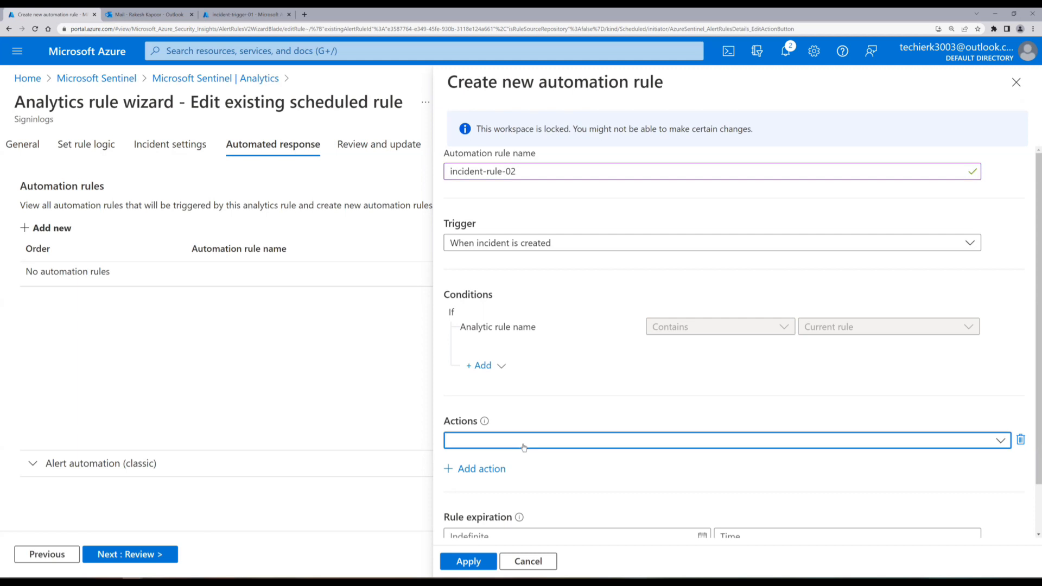
left_click(524, 447)
left_click(635, 306)
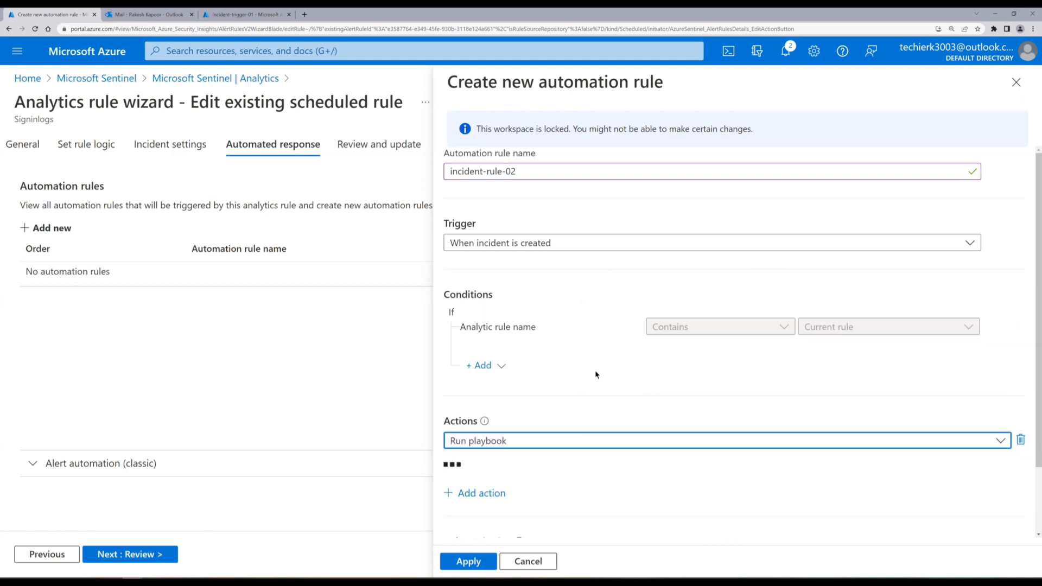
scroll(595, 370, "down", 2)
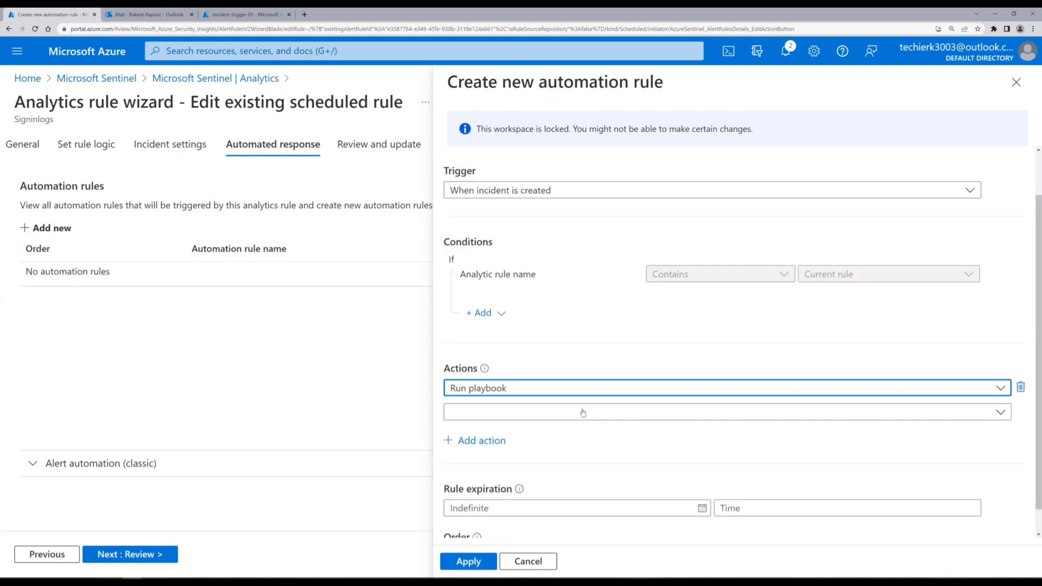
left_click(562, 386)
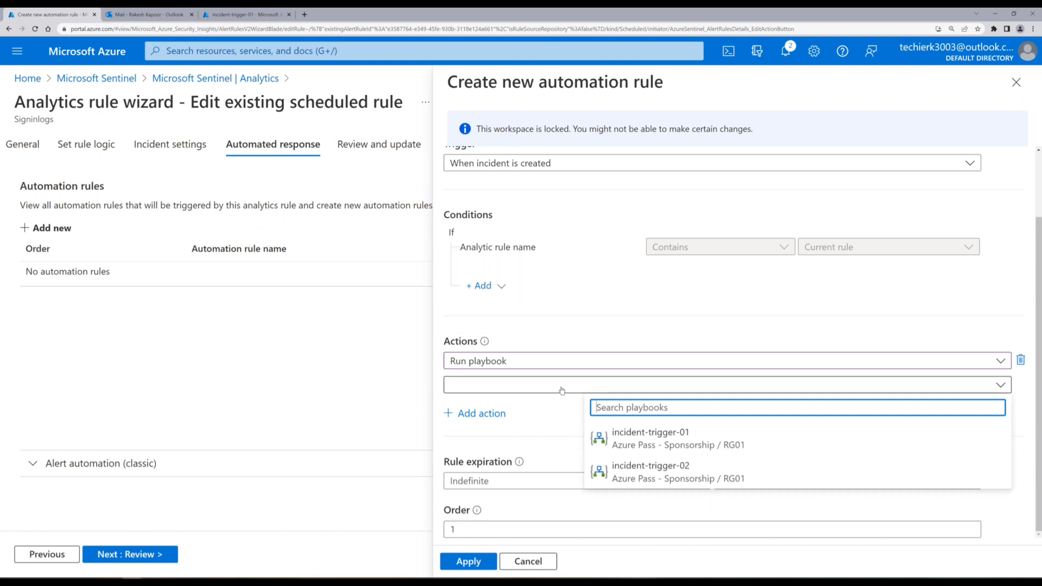
left_click(659, 472)
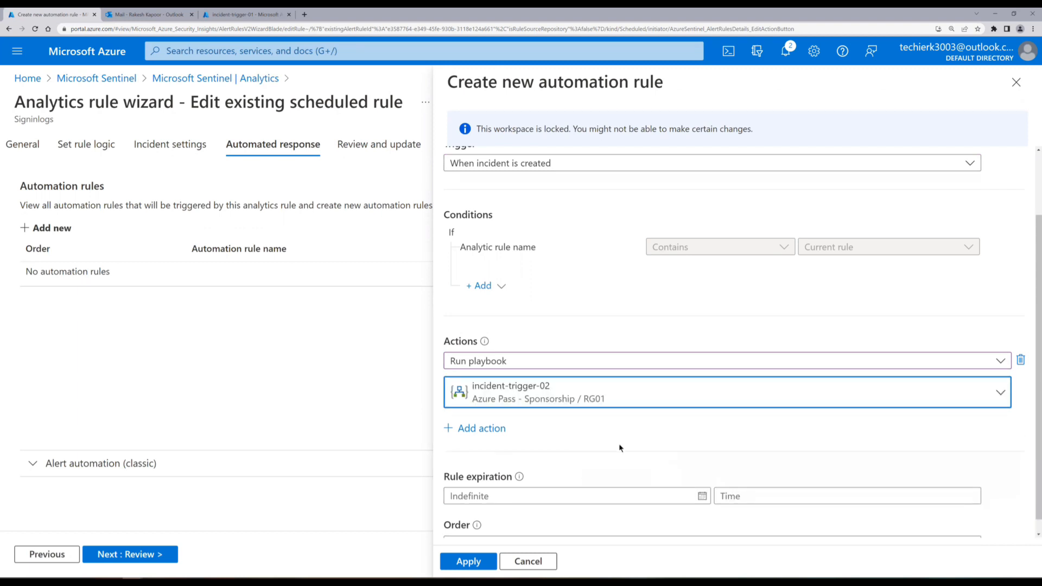
left_click(477, 562)
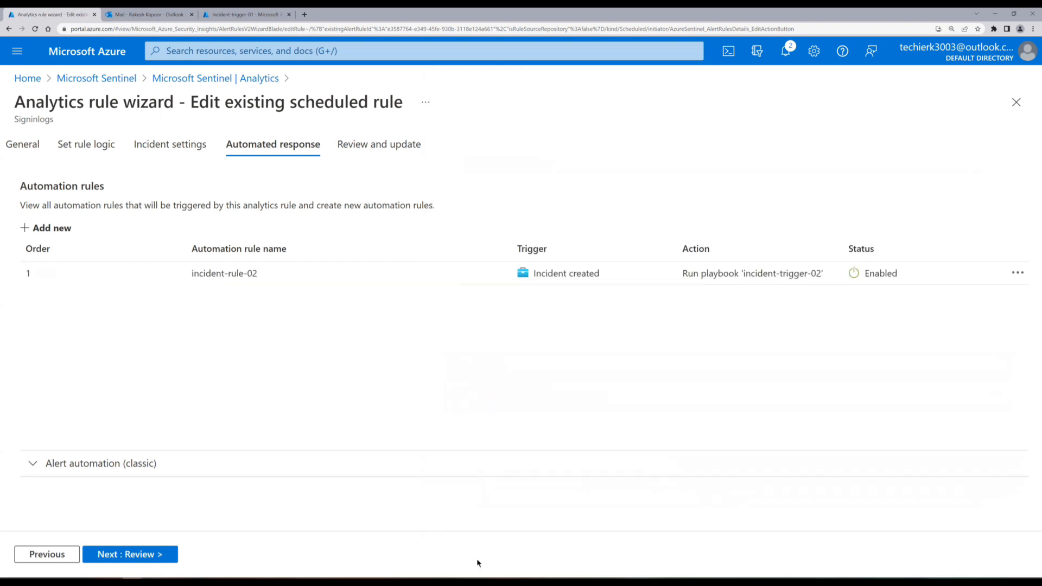
Review the Signinlogs rule and save it after validation passes.
left_click(142, 556)
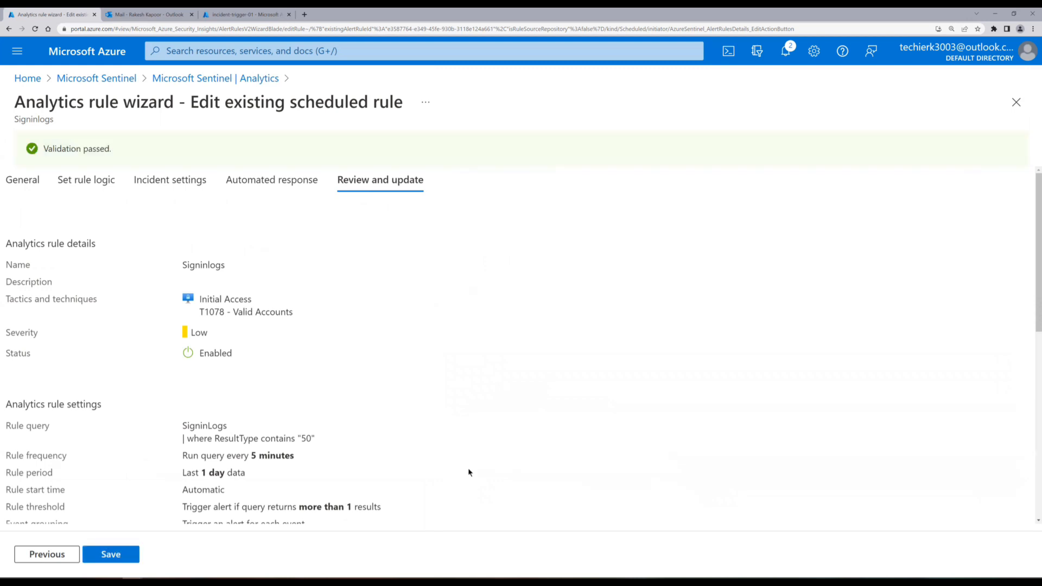
left_click(131, 563)
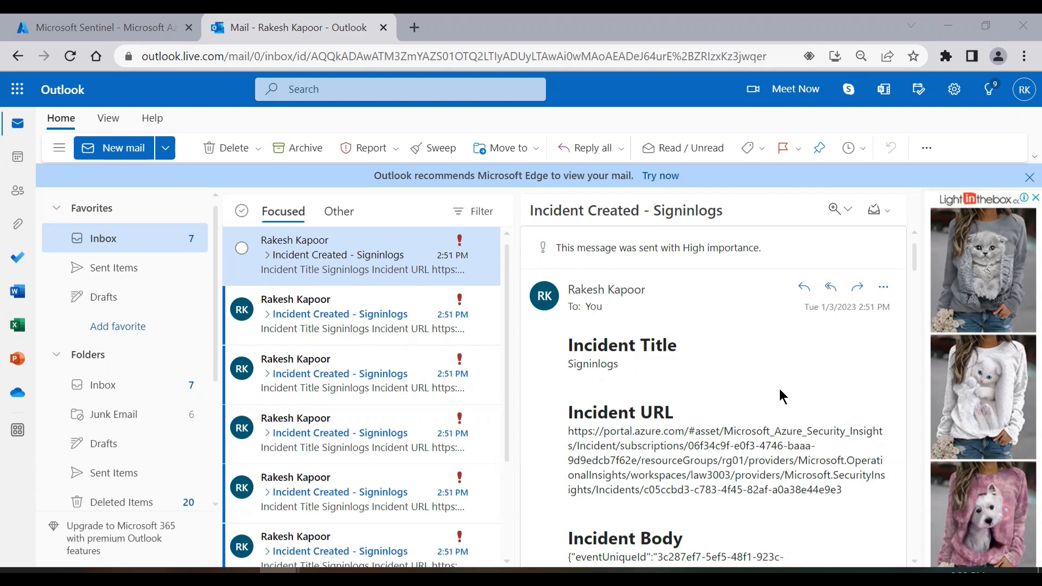
Select the Incident URL in the Incident Created - Signinlogs email and open a new browser tab.
scroll(777, 408, "down", 1)
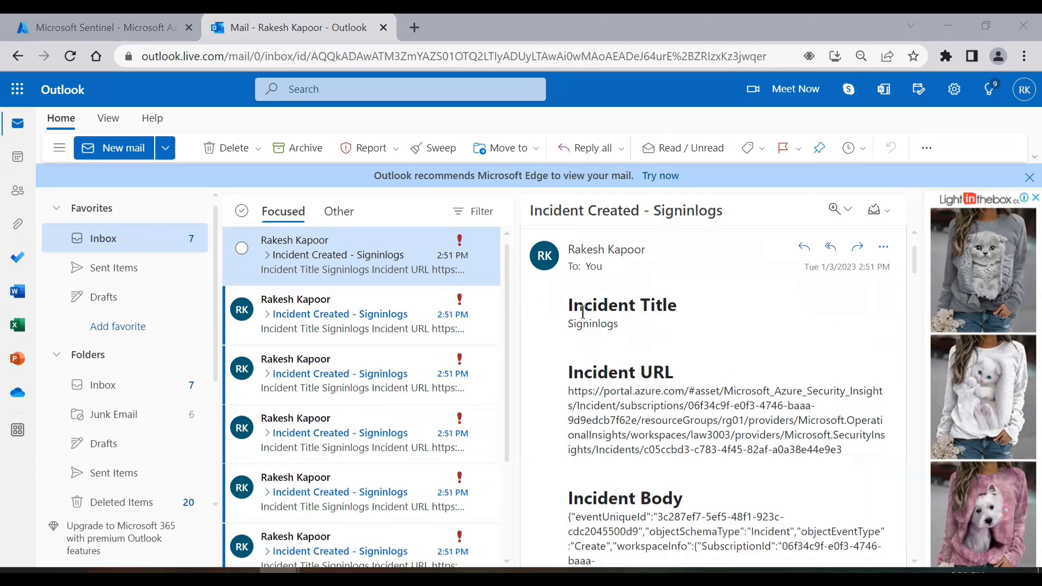
scroll(707, 351, "down", 1)
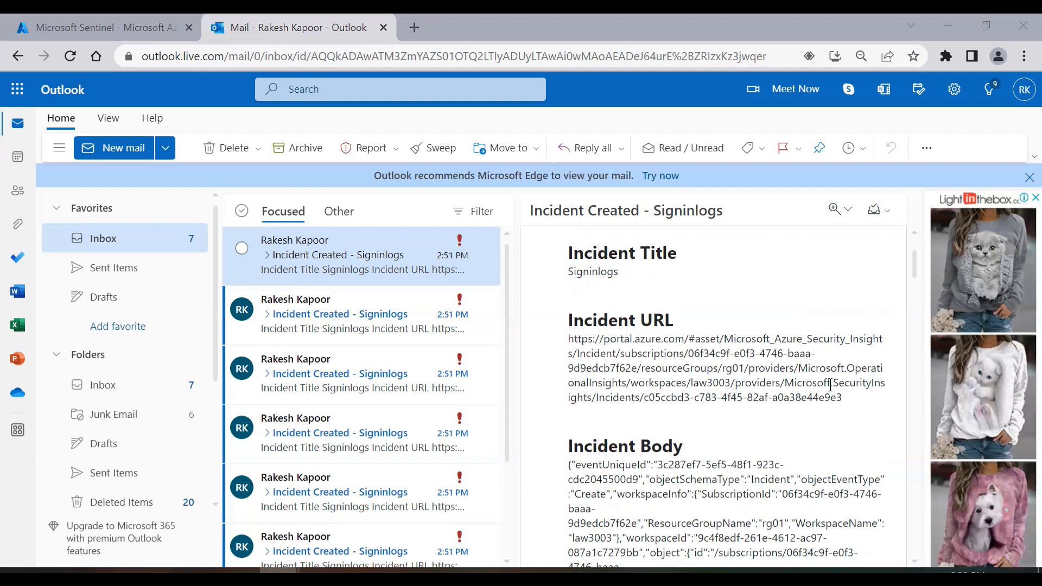
left_click_drag(851, 397, 565, 341)
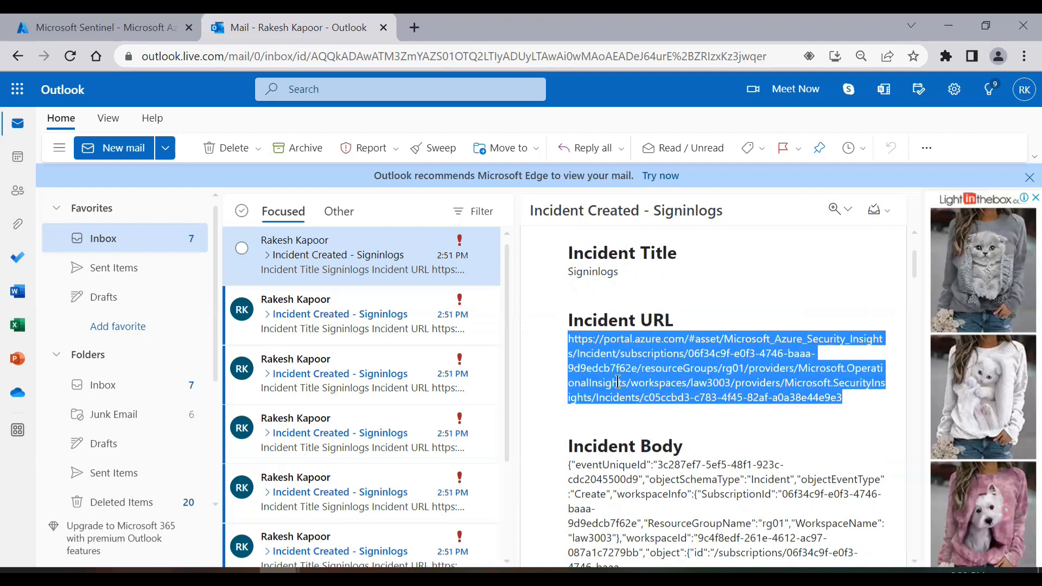
left_click(414, 27)
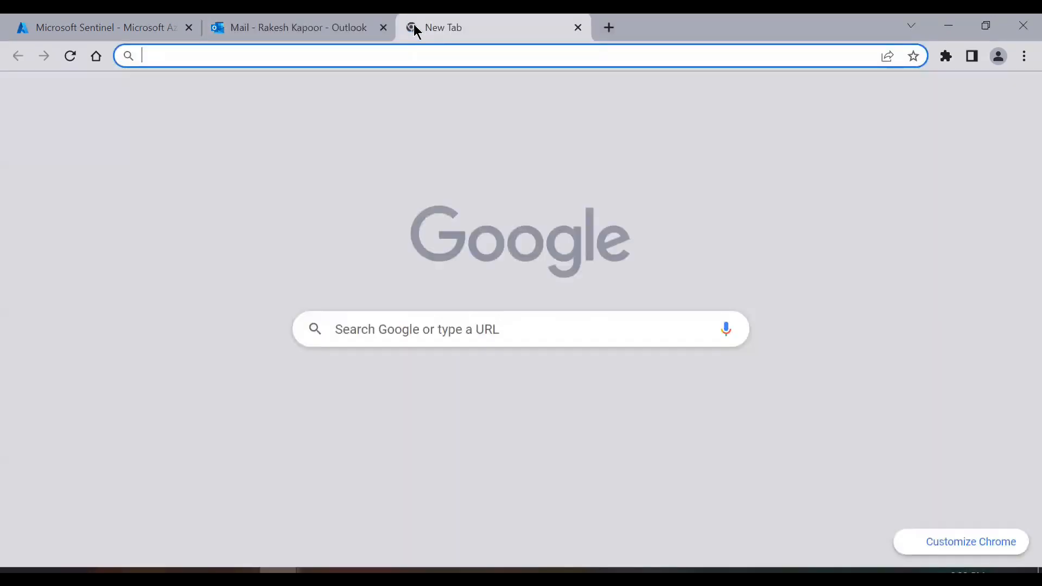
Paste the copied URL to load incident 385 and show the Signinlogs alert details.
key("ctrl+v")
key("Return")
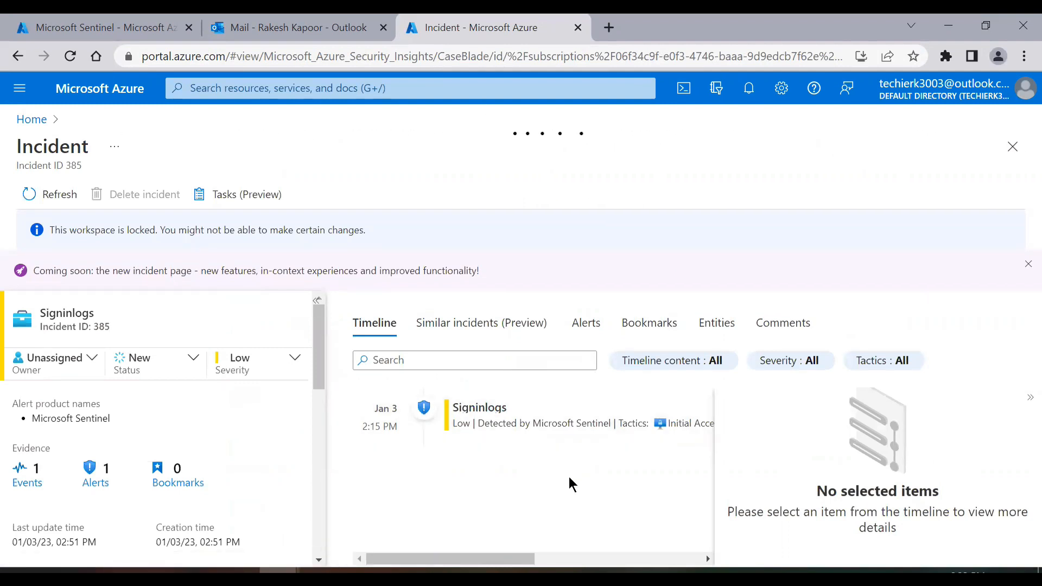
left_click(489, 431)
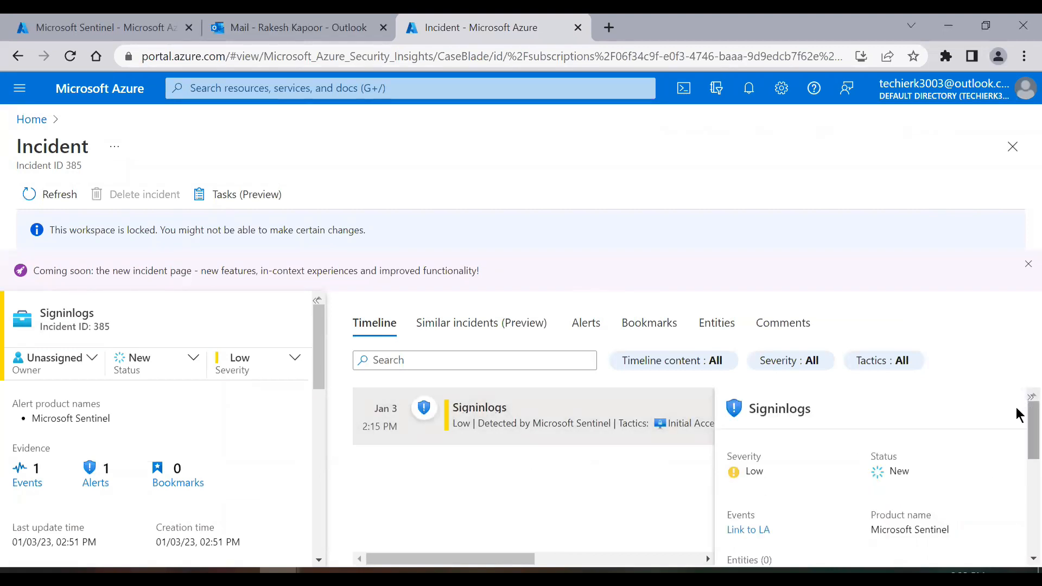
Scroll the alert details to the alert ID and times, then return to the Outlook tab.
scroll(1018, 421, "down", 1)
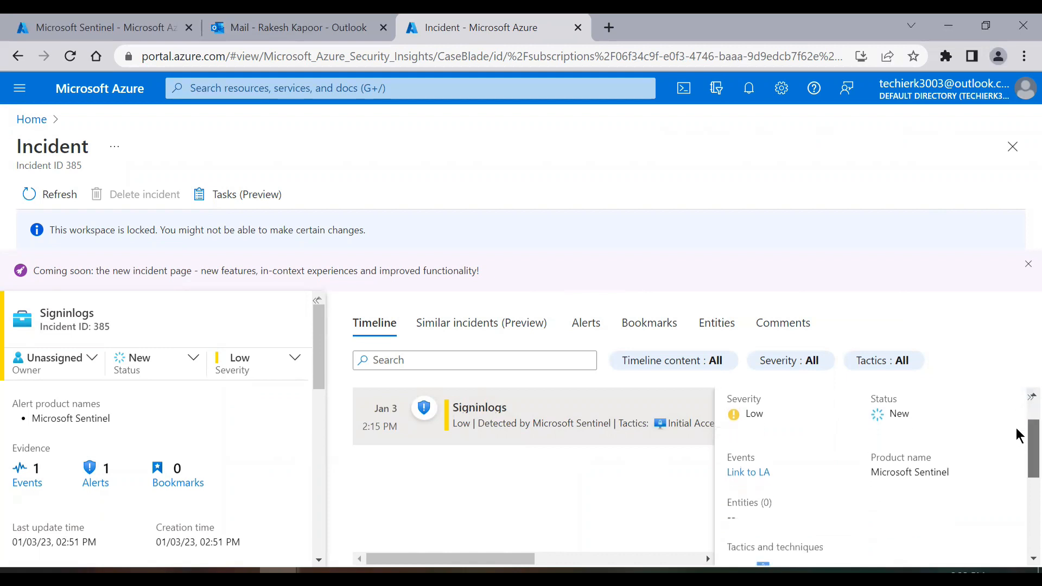
scroll(1018, 436, "down", 3)
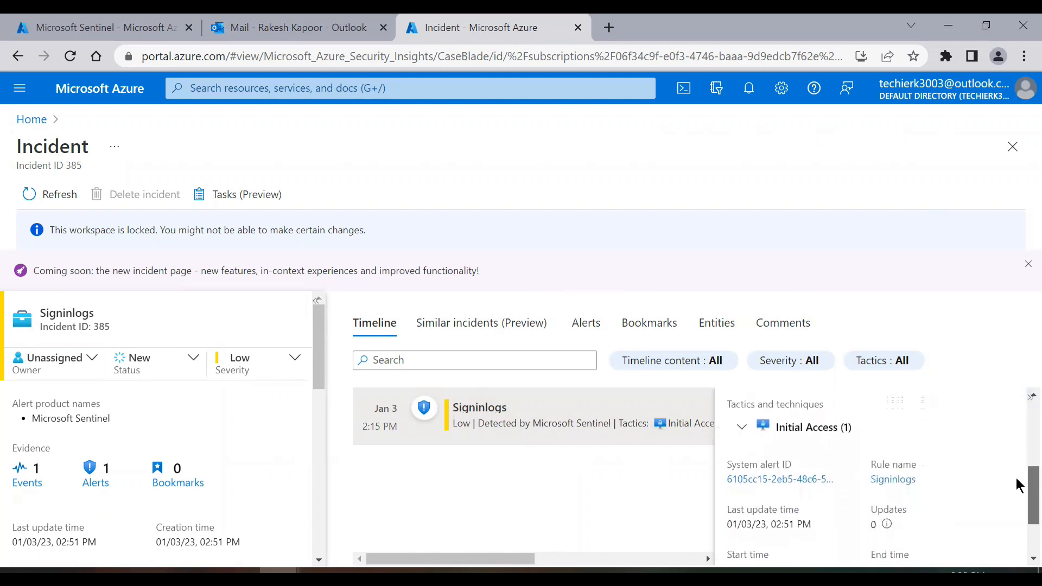
scroll(1018, 485, "down", 1)
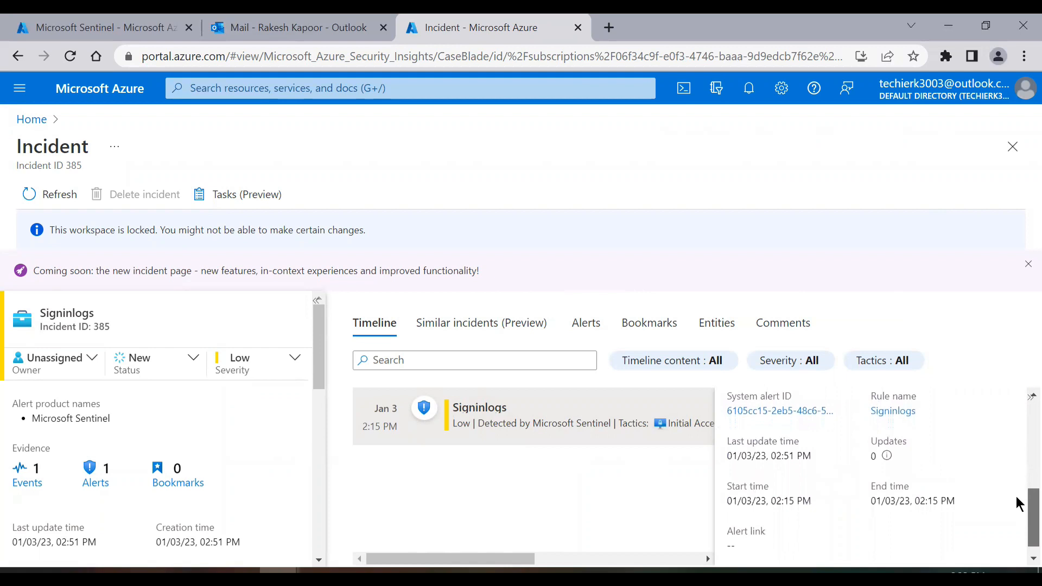
scroll(1017, 504, "down", 1)
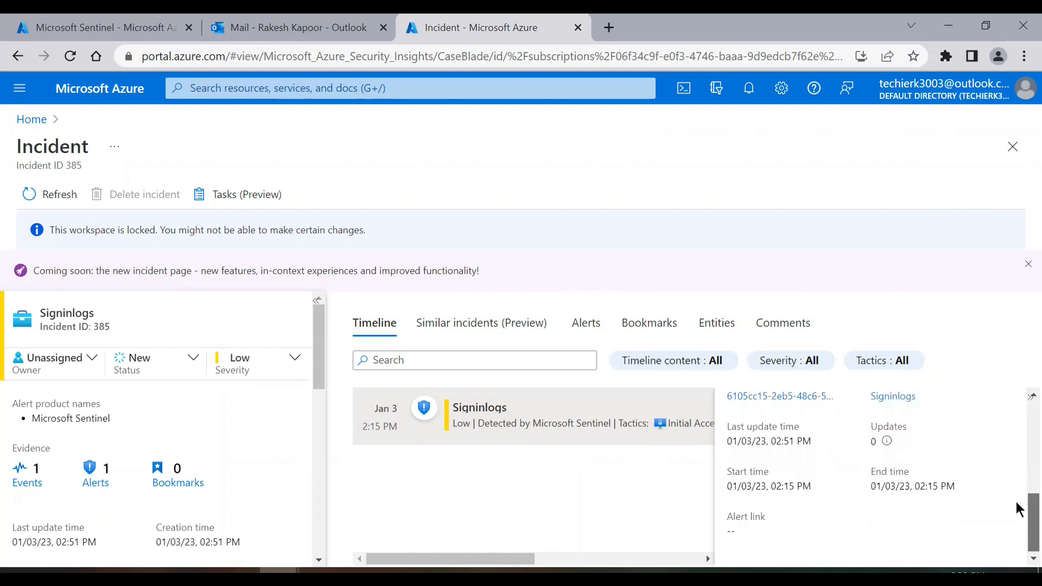
scroll(1016, 510, "down", 1)
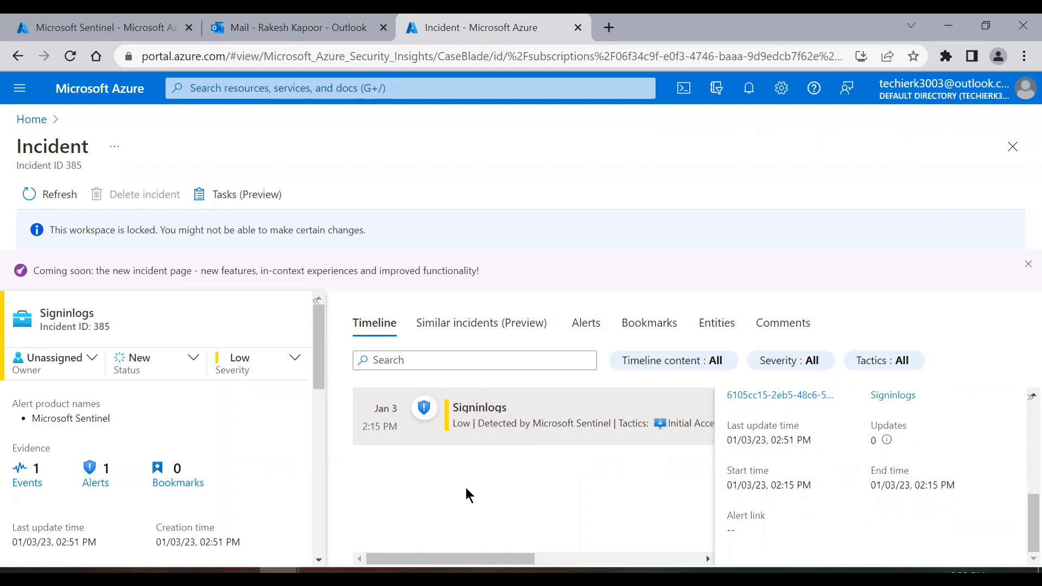
left_click(272, 28)
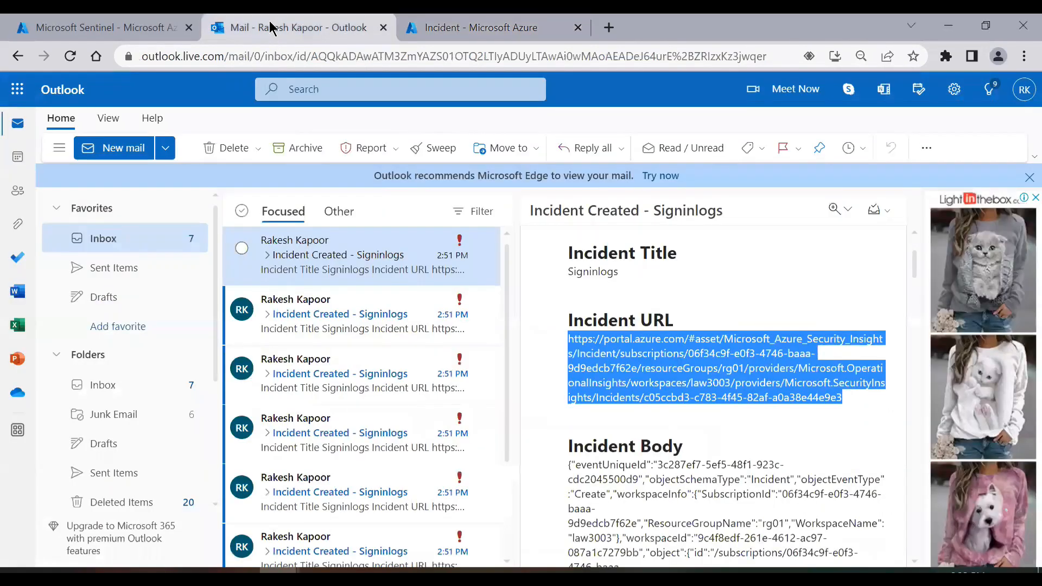
Scroll through the Incident Body JSON to the Object section showing incidentNumber 385, severity Low, status New.
left_click(747, 418)
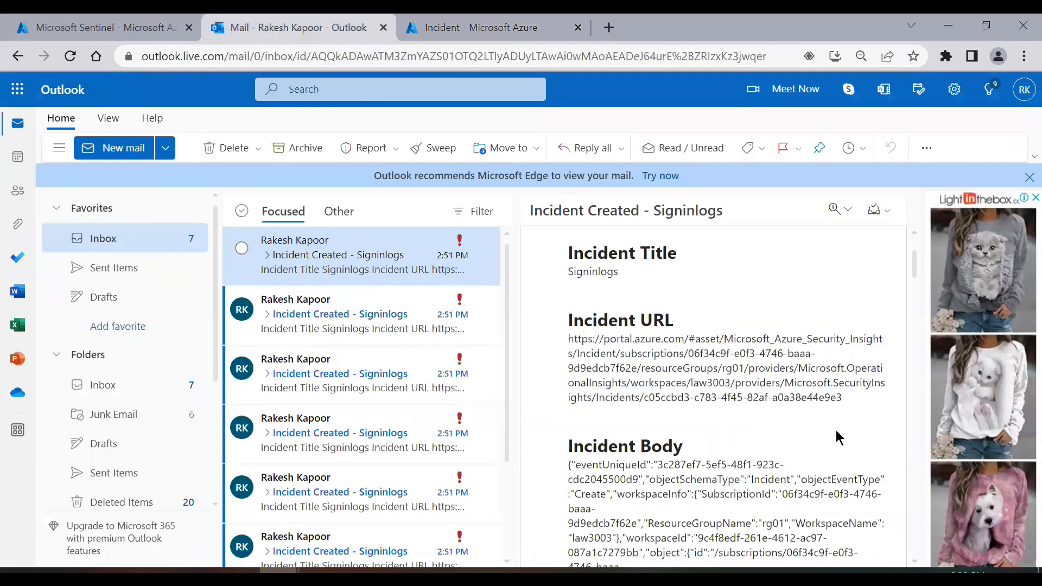
scroll(836, 432, "down", 3)
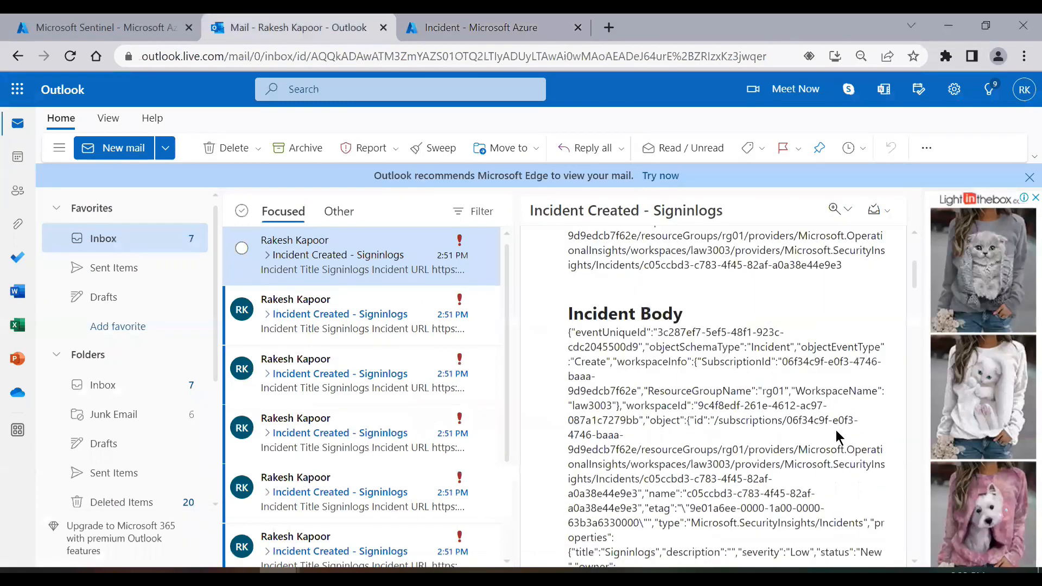
scroll(835, 430, "down", 1)
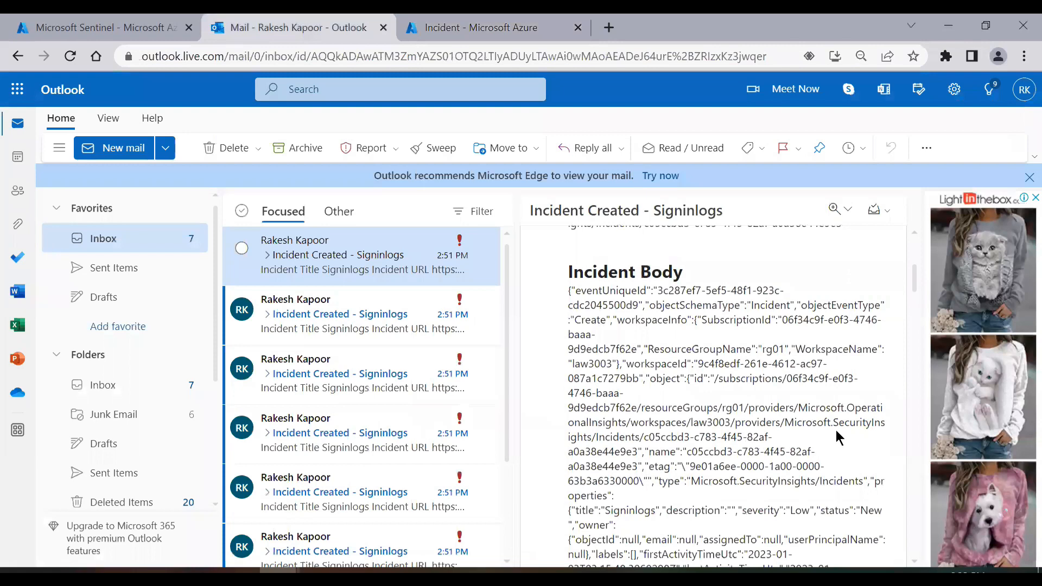
scroll(835, 430, "down", 1)
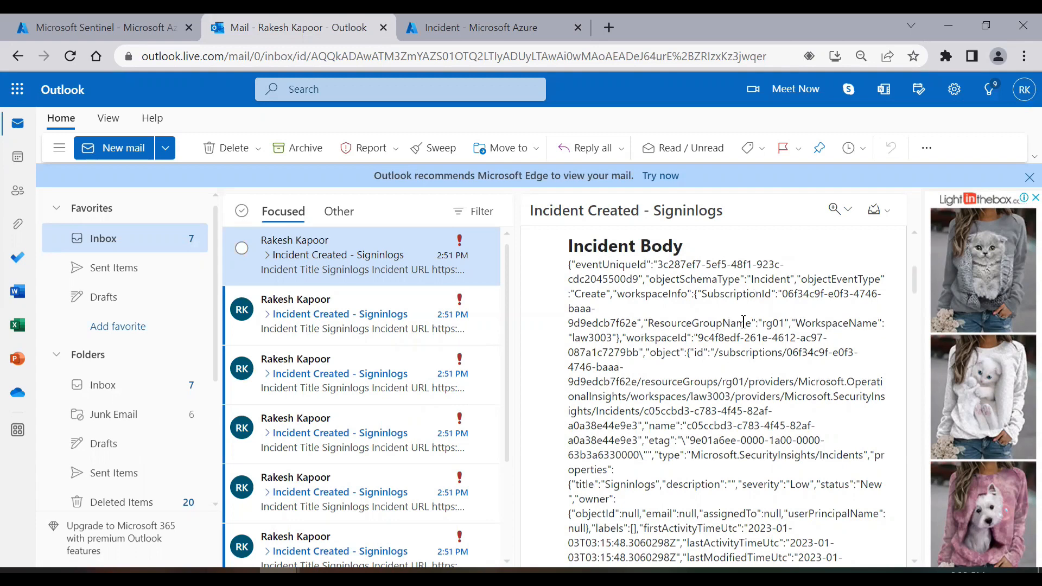
scroll(757, 386, "down", 1)
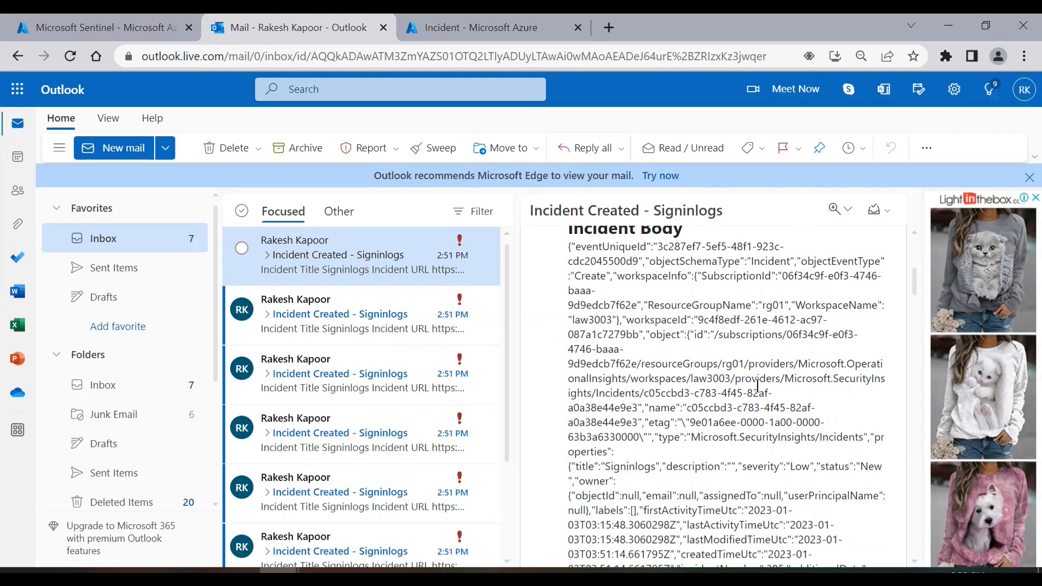
scroll(758, 385, "down", 1)
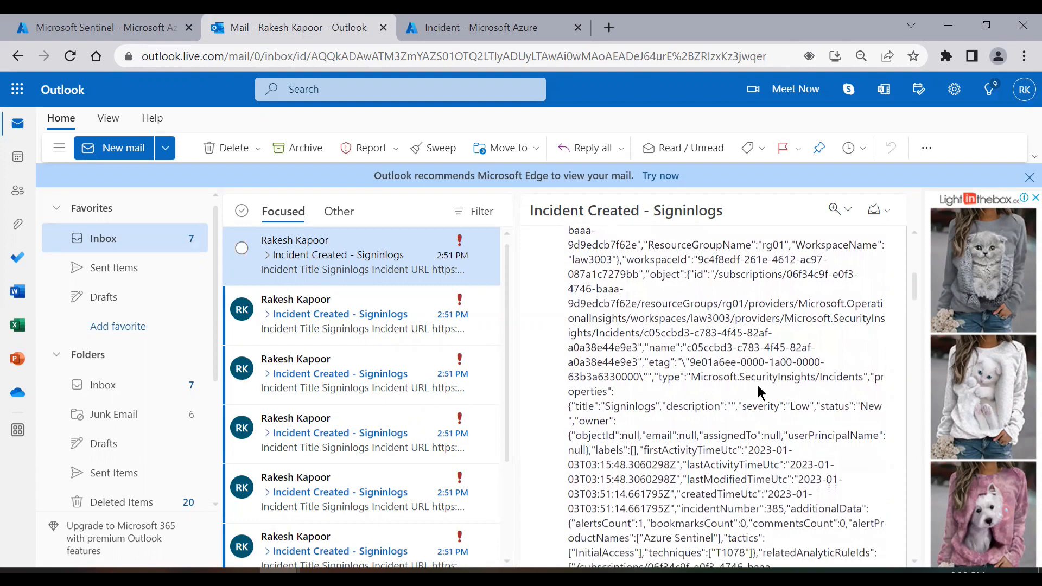
scroll(757, 385, "down", 1)
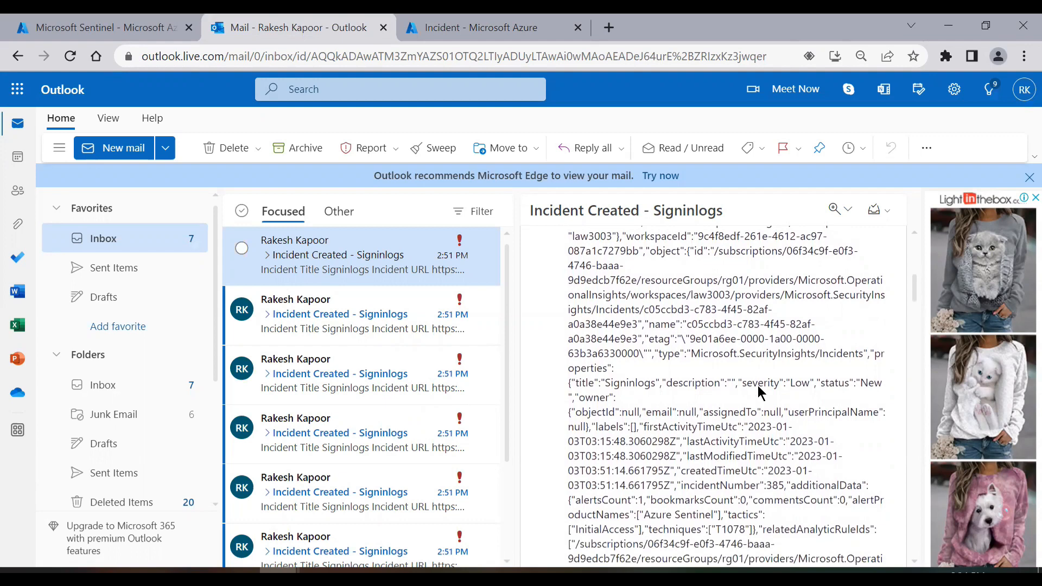
scroll(757, 385, "down", 5)
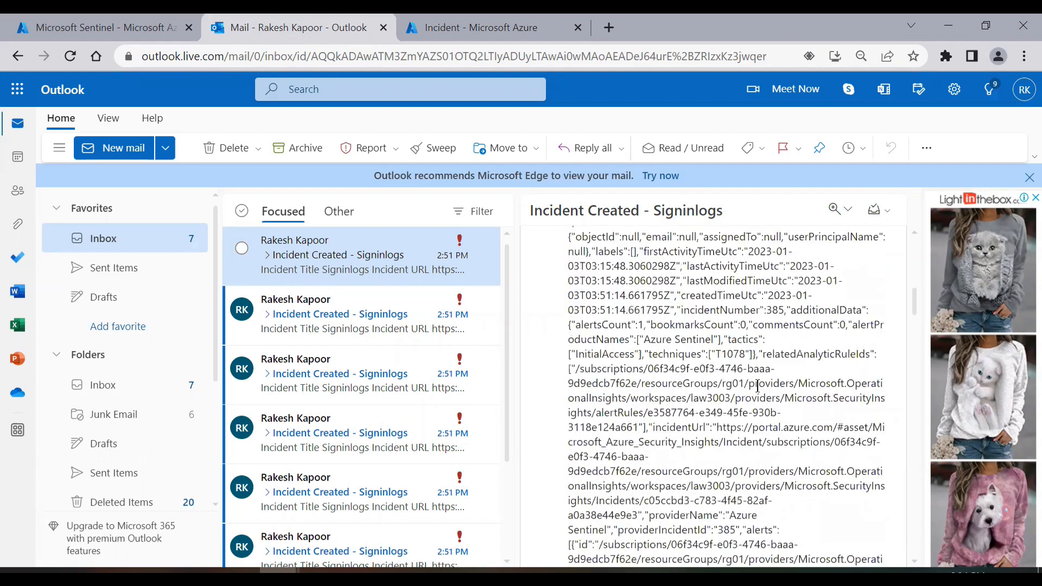
scroll(758, 385, "down", 10)
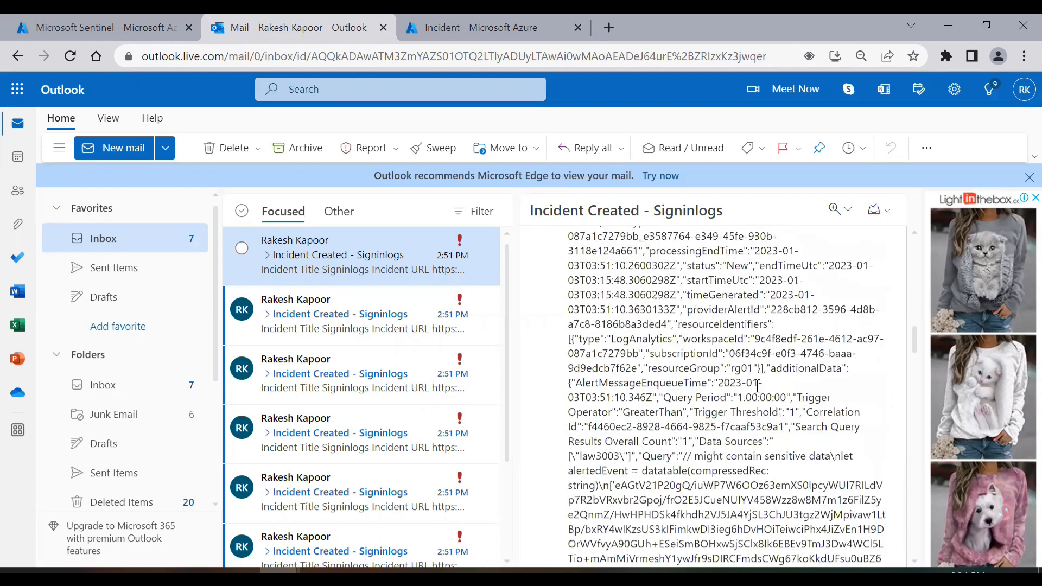
scroll(757, 385, "down", 10)
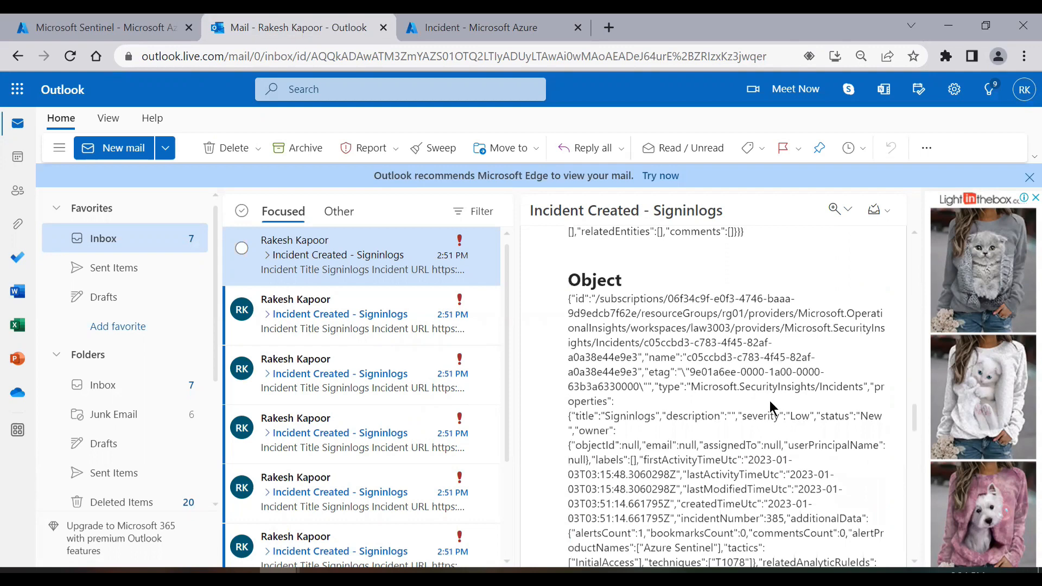
Find and highlight the incidentUrl value in the email's JSON.
scroll(770, 402, "up", 10)
scroll(769, 401, "down", 3)
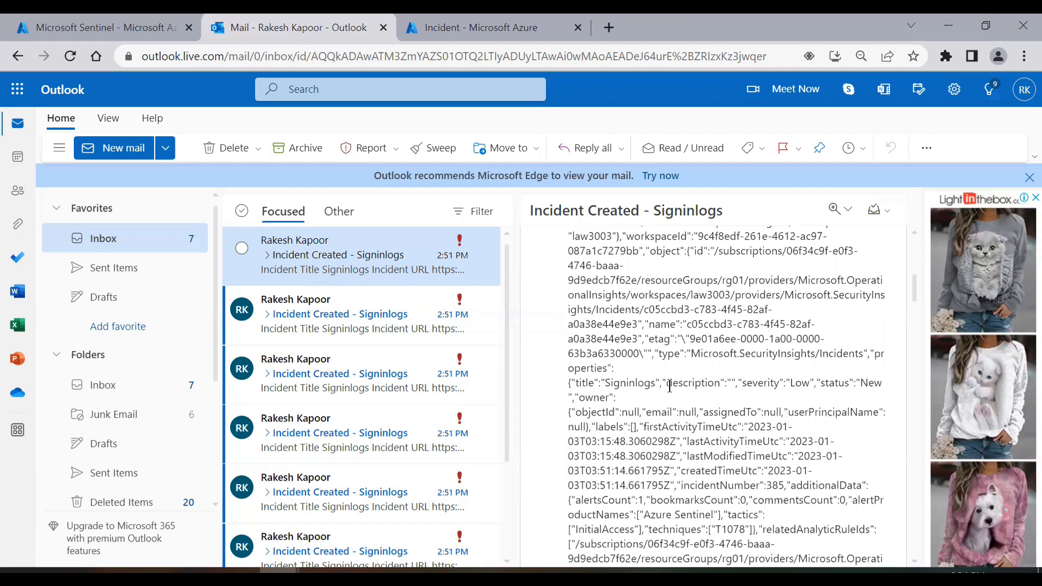
scroll(734, 406, "down", 3)
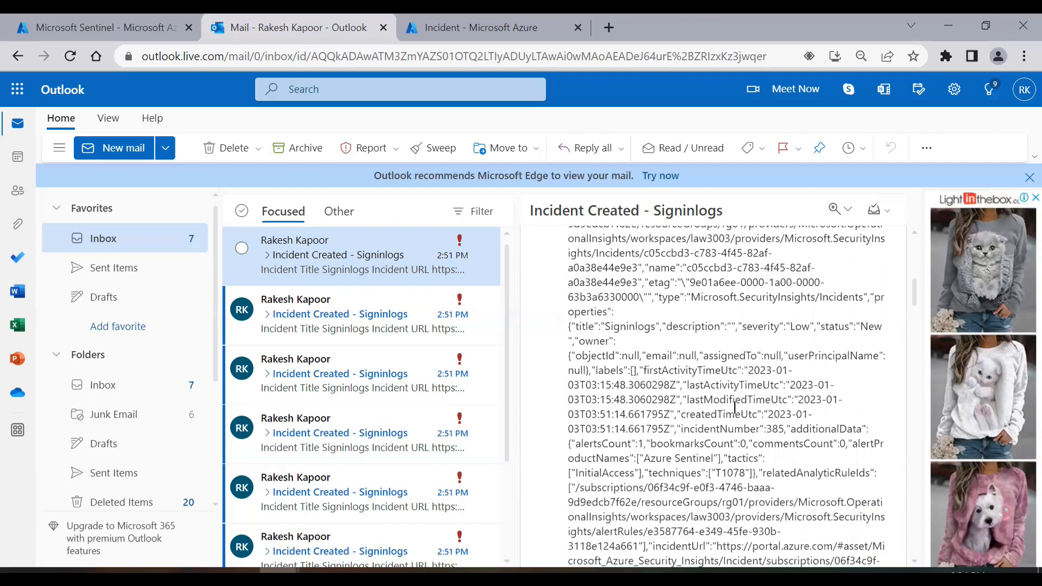
scroll(735, 406, "down", 3)
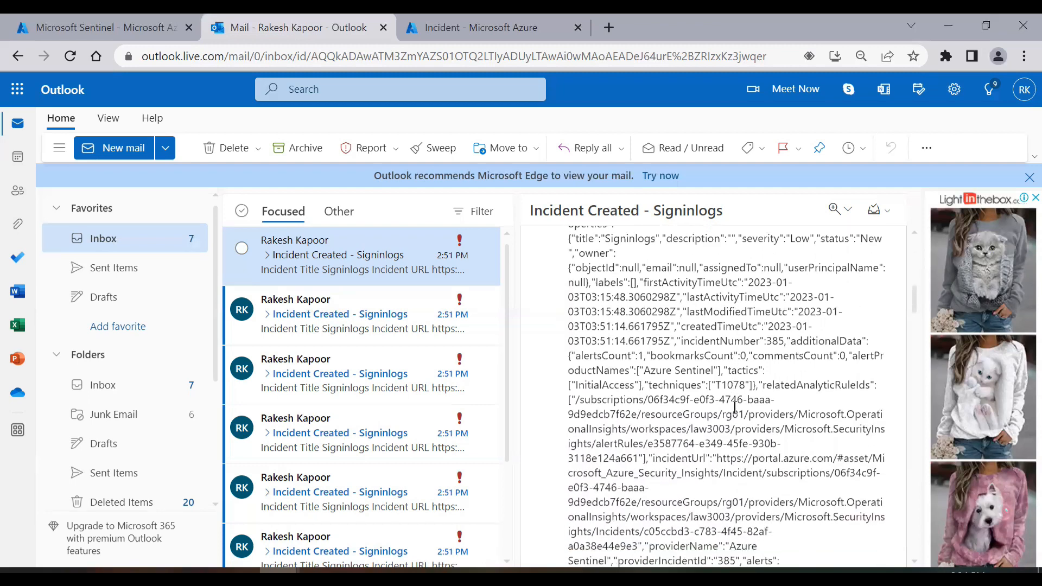
scroll(734, 407, "down", 3)
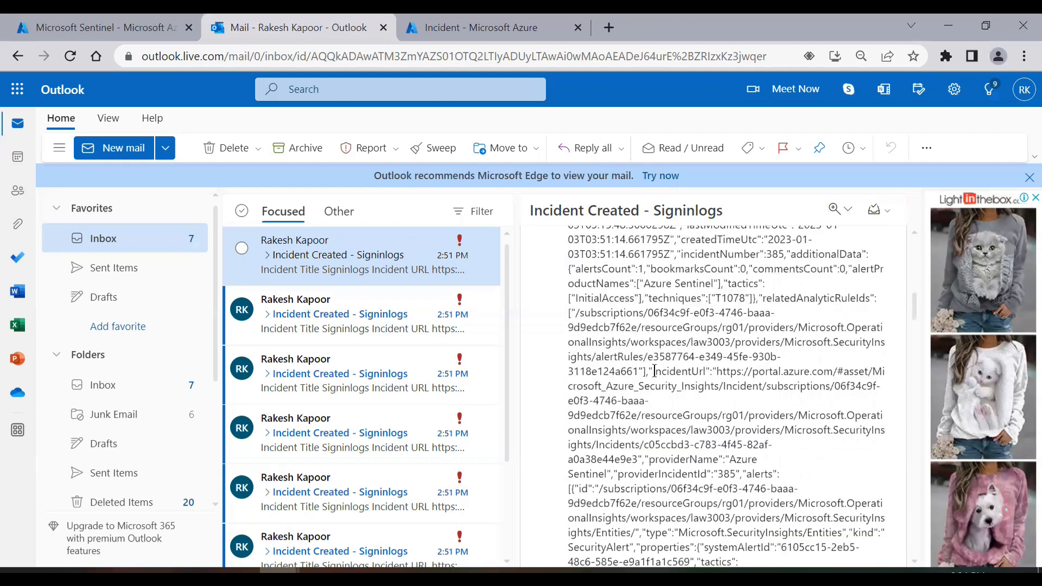
left_click_drag(654, 372, 717, 395)
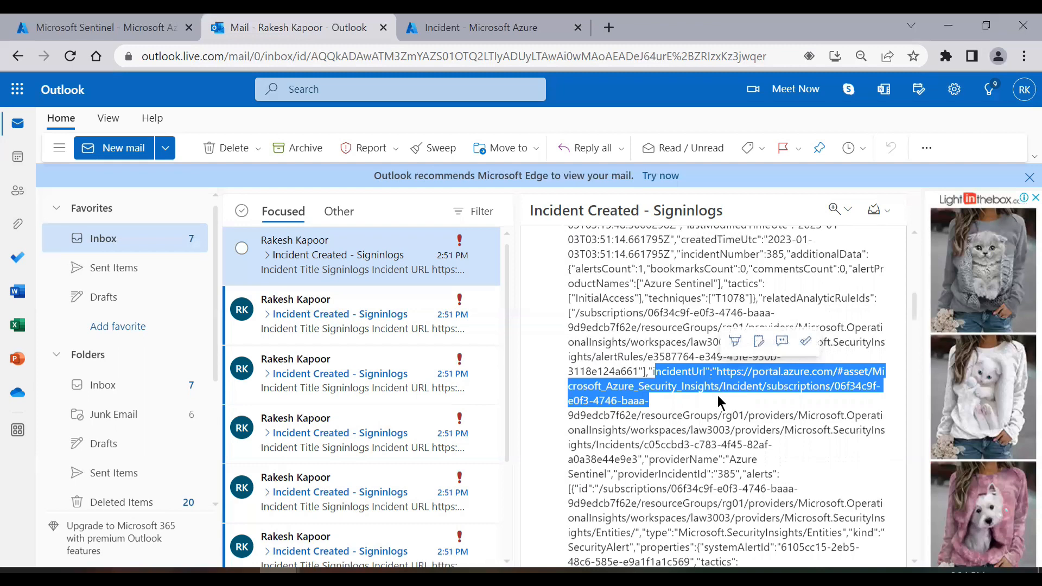
Scroll back up to the Incident Title and Incident URL headings to compare.
scroll(717, 395, "up", 10)
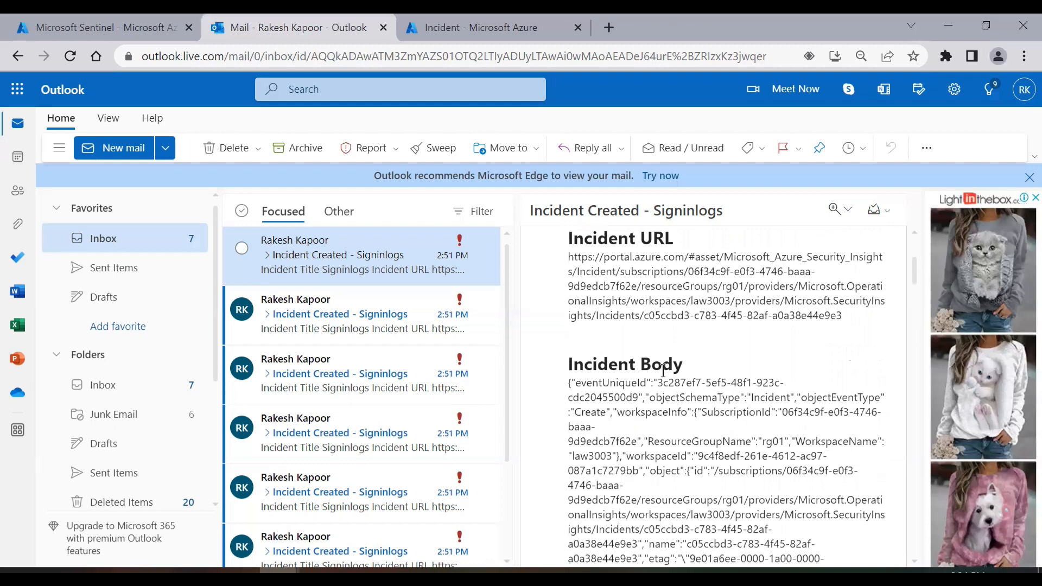
scroll(662, 371, "up", 2)
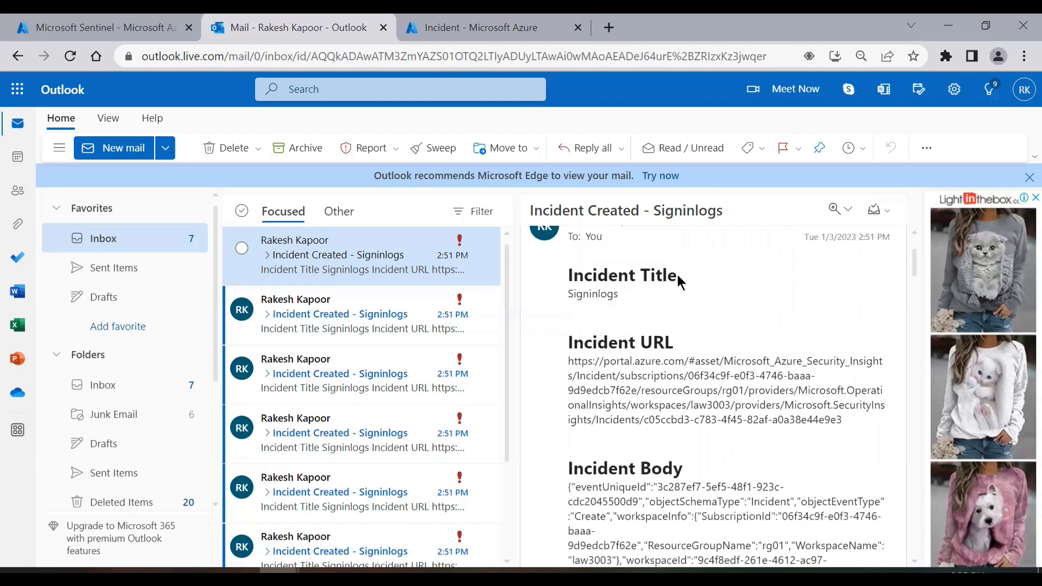
scroll(783, 437, "down", 2)
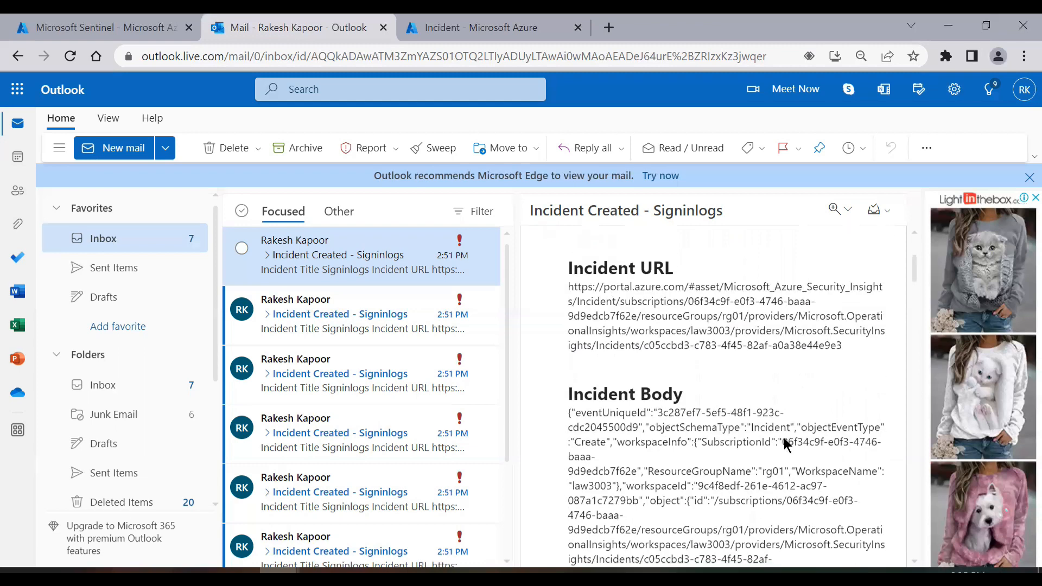